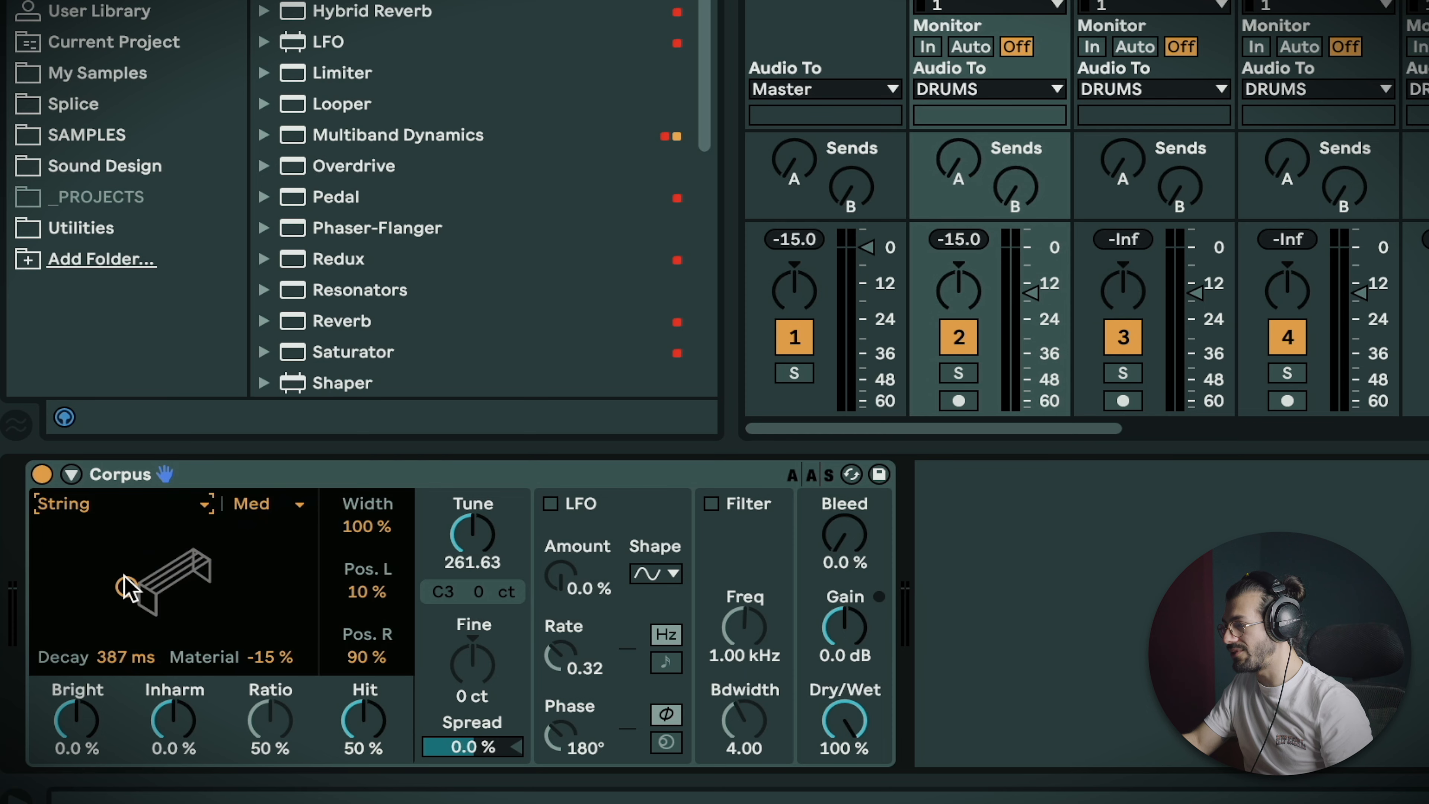
# Adjust the Corpus decay and material for the String resonator, and the decay and radius for the Pipe resonator
pyautogui.moveTo(127, 589); pyautogui.dragTo(132, 545)
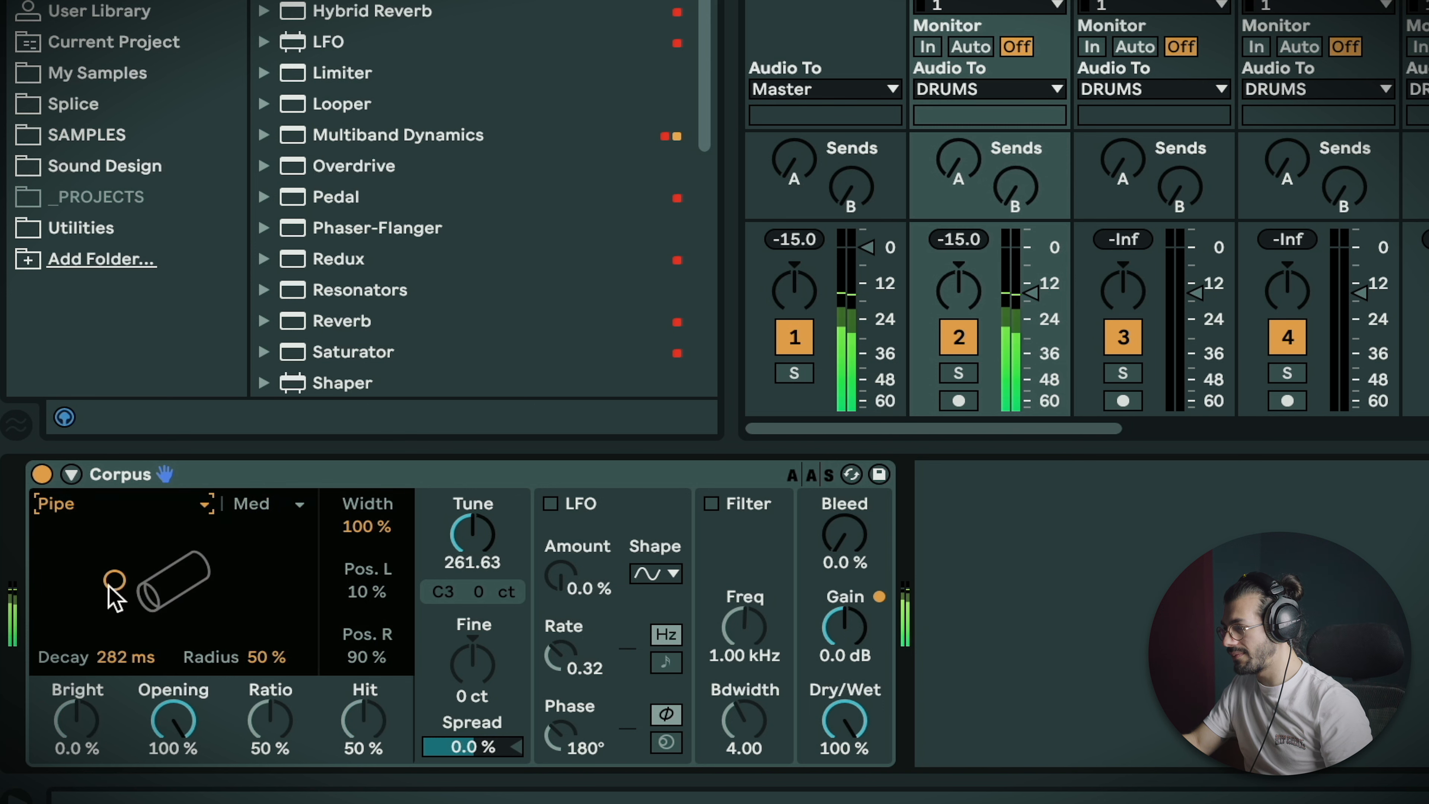
pyautogui.moveTo(109, 589); pyautogui.dragTo(204, 563)
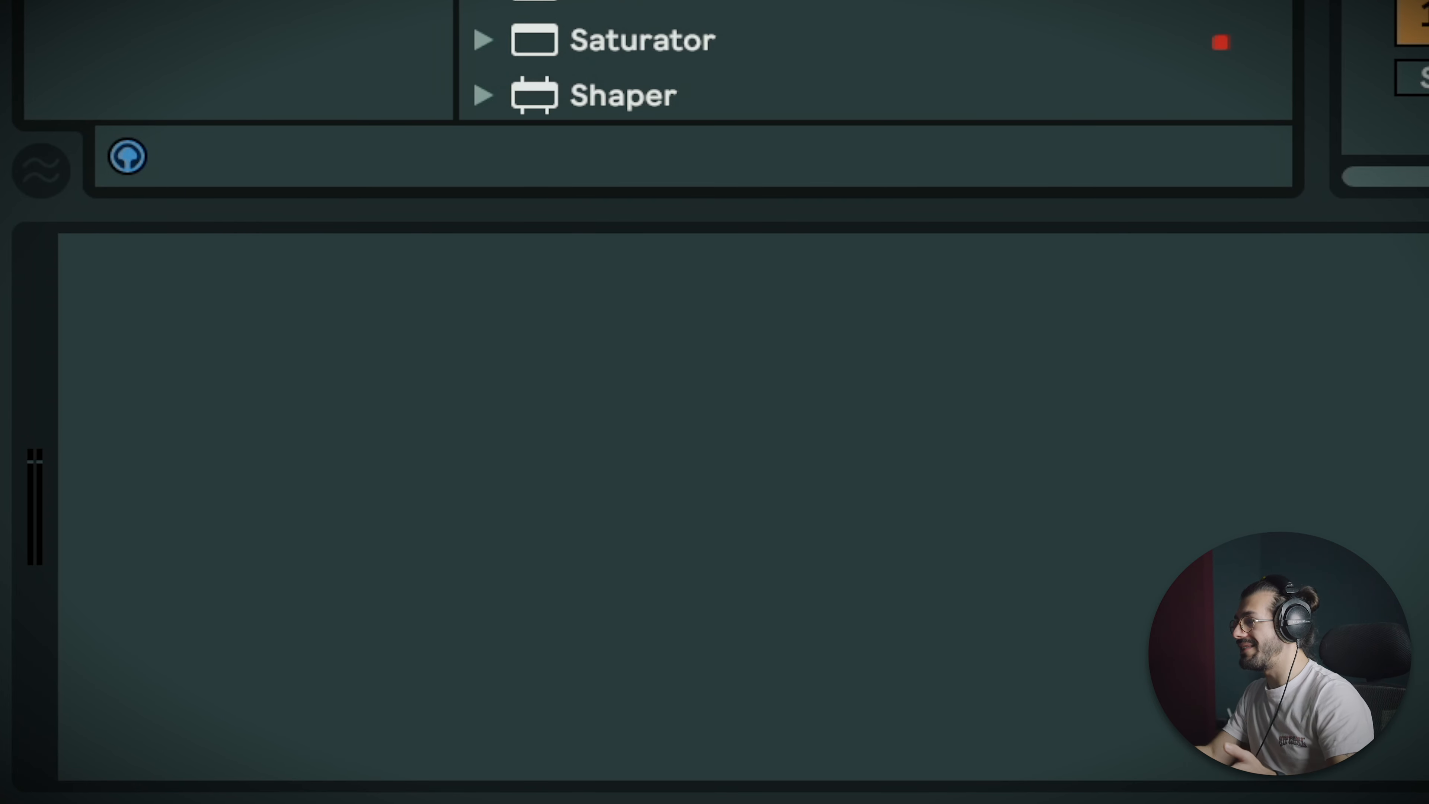
# Add a Delay effect to the track and set its filter to 442 Hz with a width of 3.18
pyautogui.doubleClick(664, 2)
pyautogui.moveTo(713, 345); pyautogui.dragTo(661, 465)
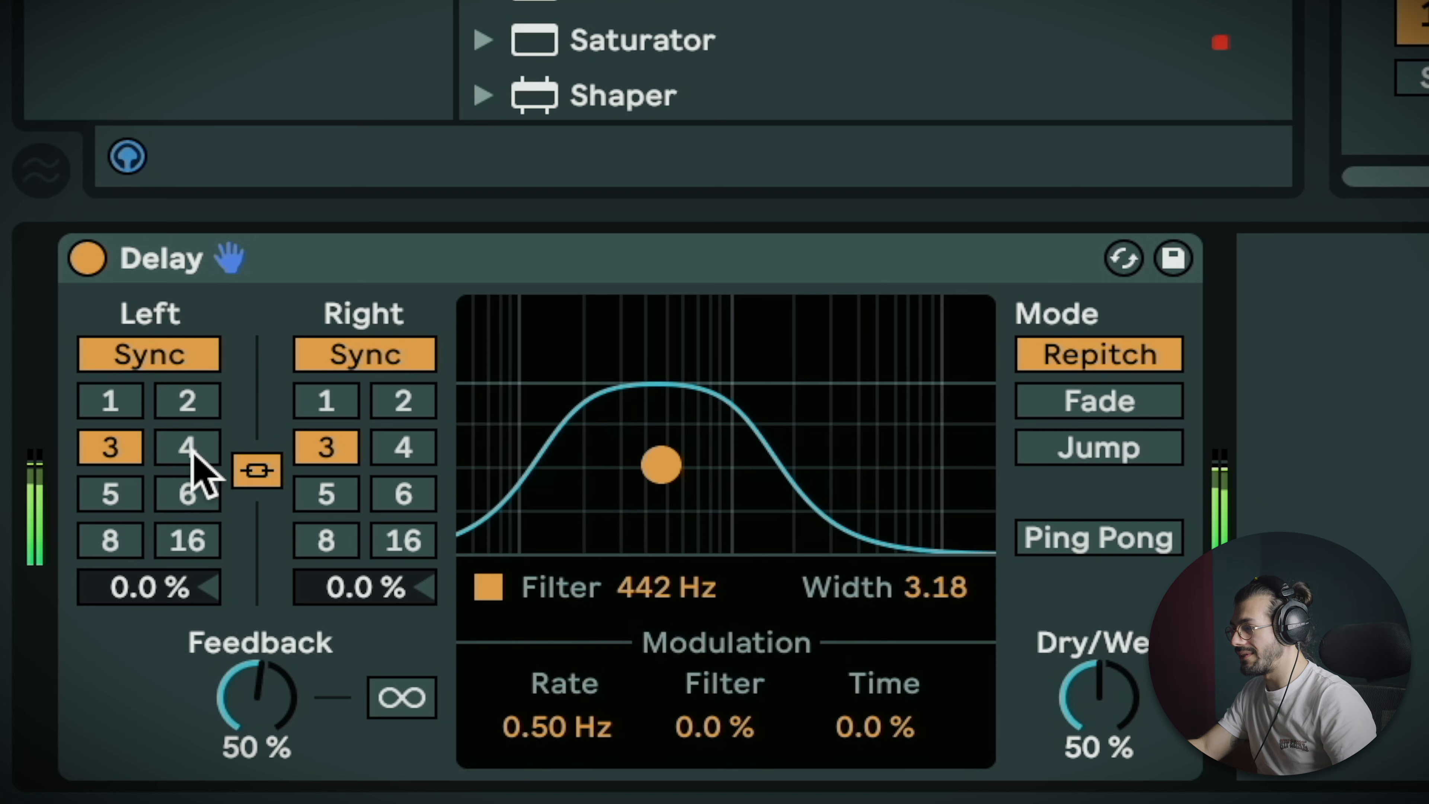
# Try synced delay times of 4 and 6, settle on 1 for both channels, and enable Ping Pong
pyautogui.click(192, 448)
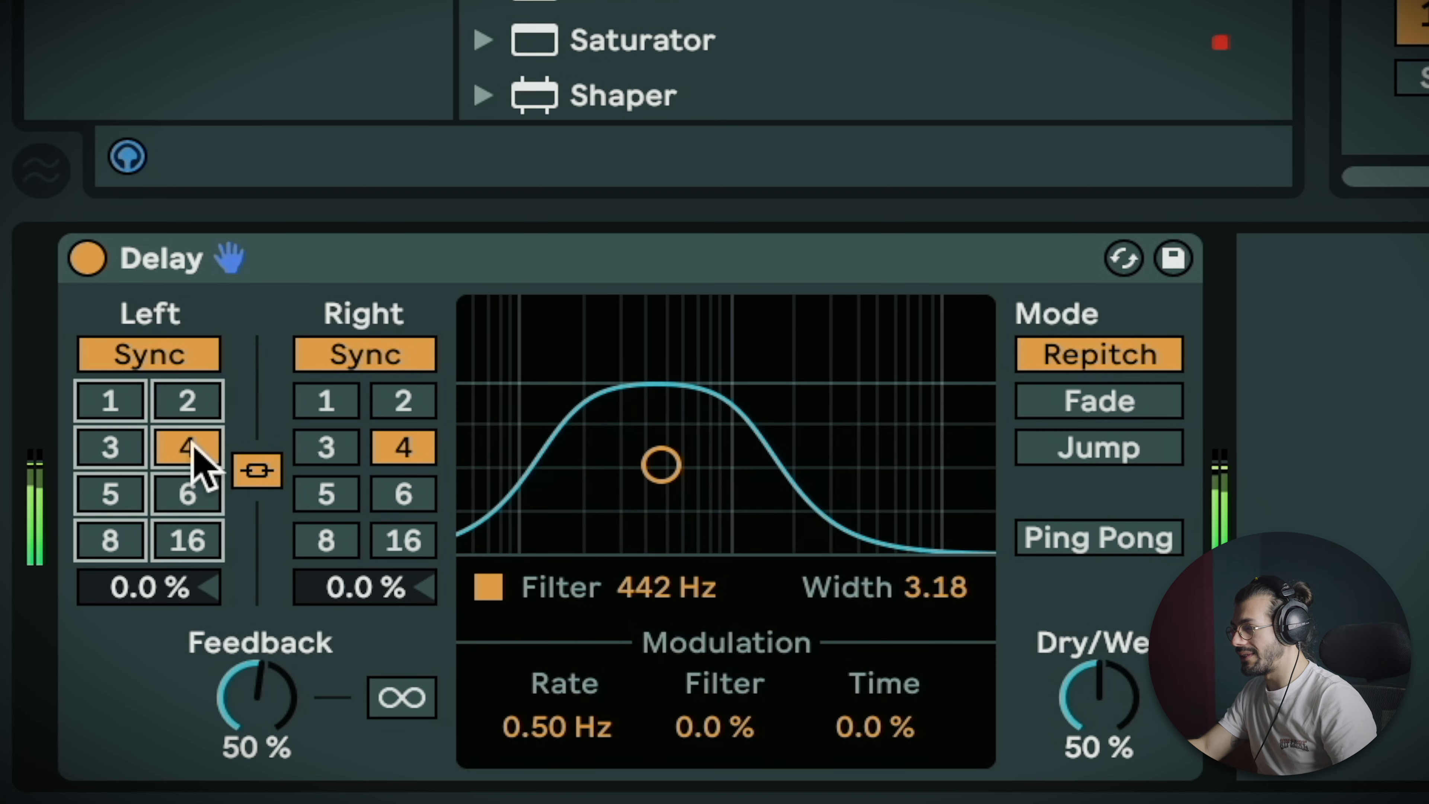
pyautogui.click(176, 480)
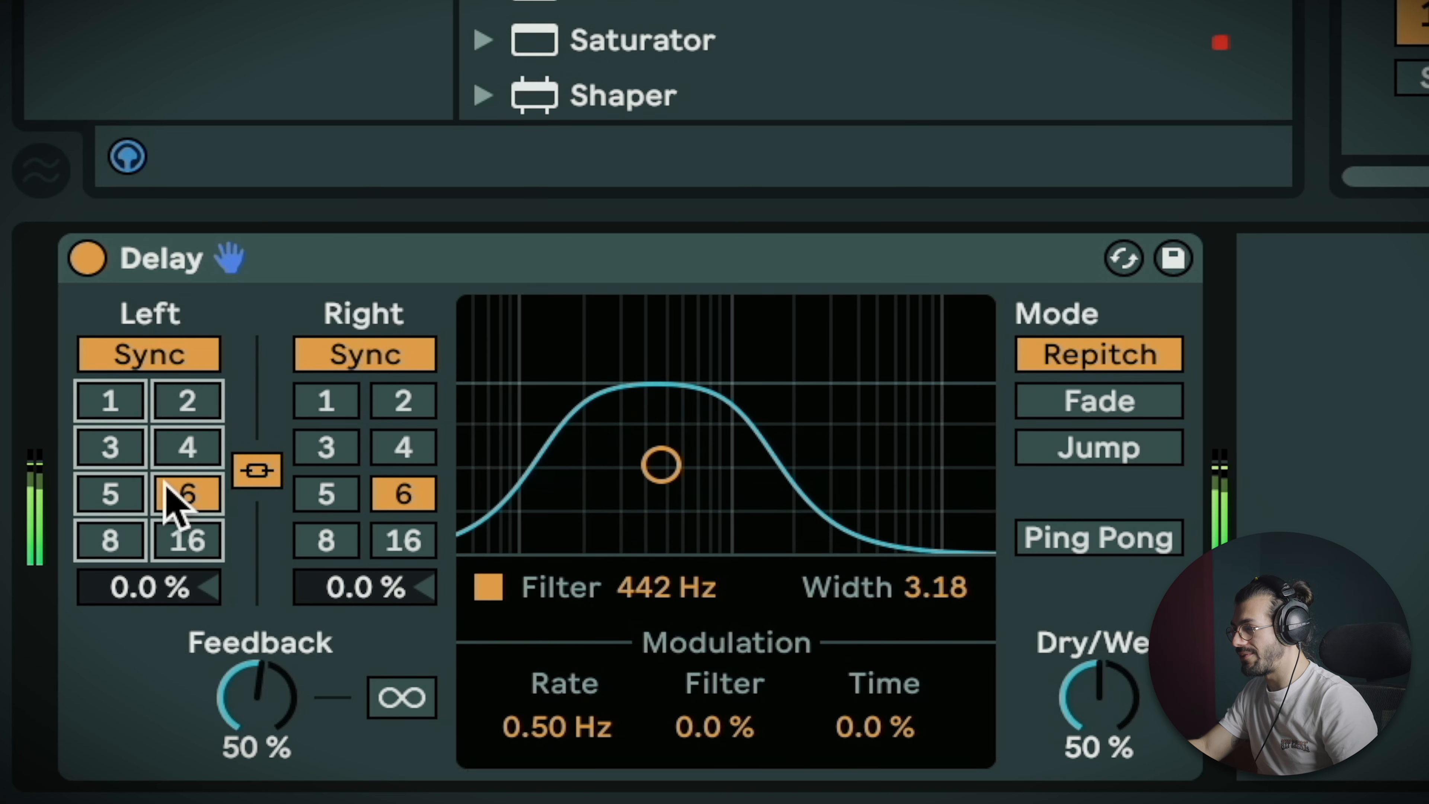
pyautogui.click(120, 404)
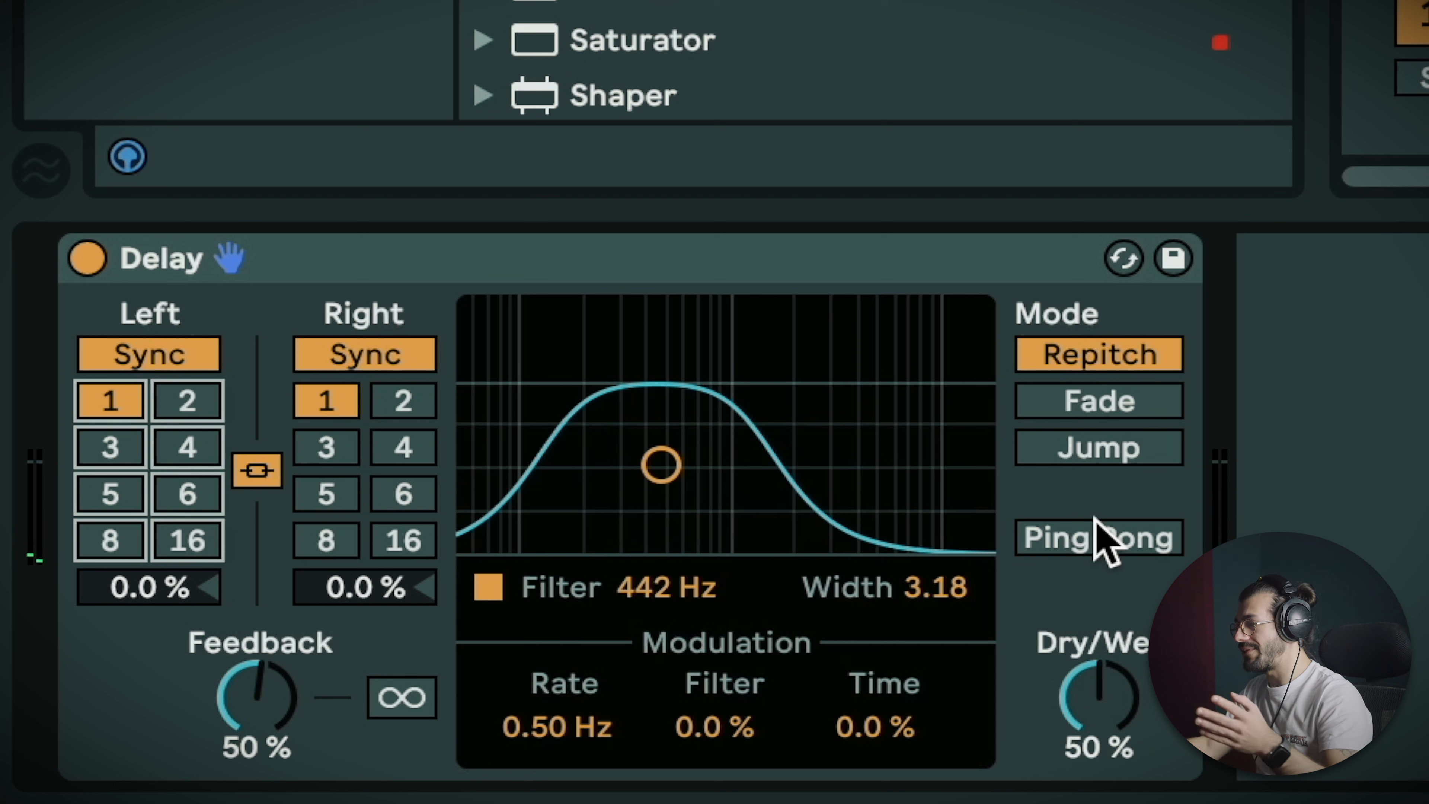
pyautogui.click(1088, 546)
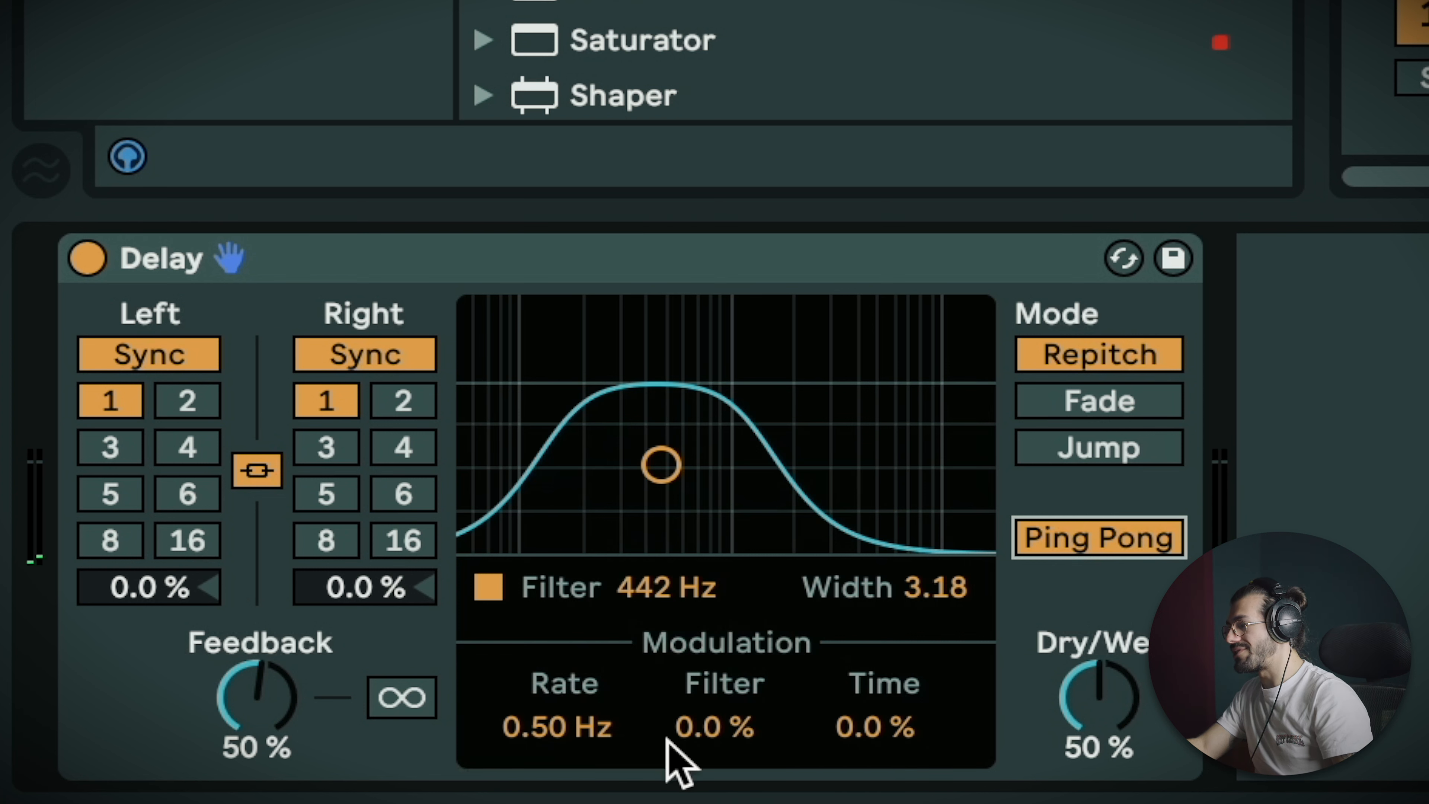
# Set the Delay's modulation rate to 0.38 Hz and filter width to 2.74, and try time modulation at 56 % before lowering it
pyautogui.moveTo(574, 727); pyautogui.dragTo(574, 735)
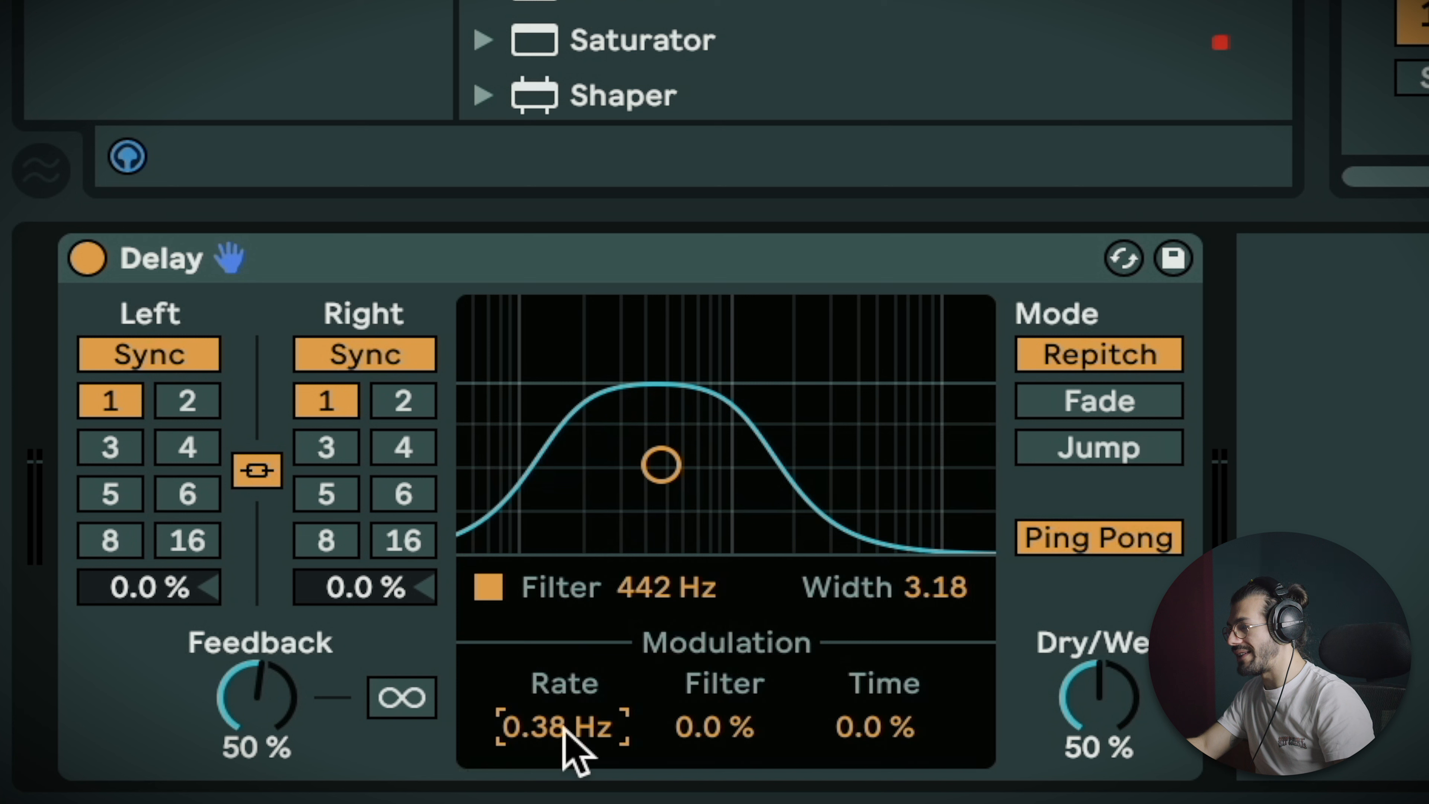
pyautogui.moveTo(661, 470)
pyautogui.mouseDown()
pyautogui.moveTo(757, 456)
pyautogui.moveTo(641, 466)
pyautogui.moveTo(661, 475)
pyautogui.mouseUp()
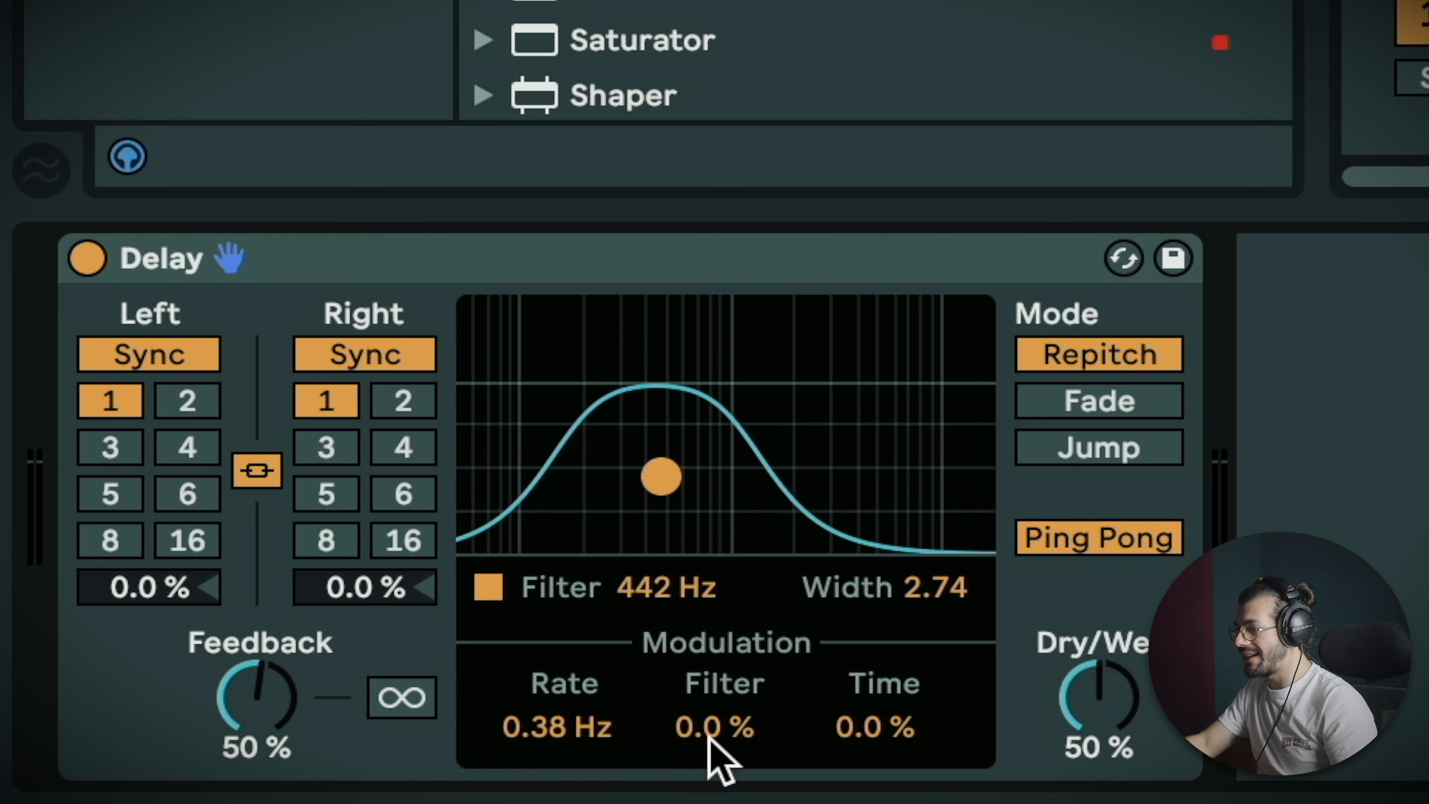
pyautogui.moveTo(709, 736); pyautogui.dragTo(708, 727)
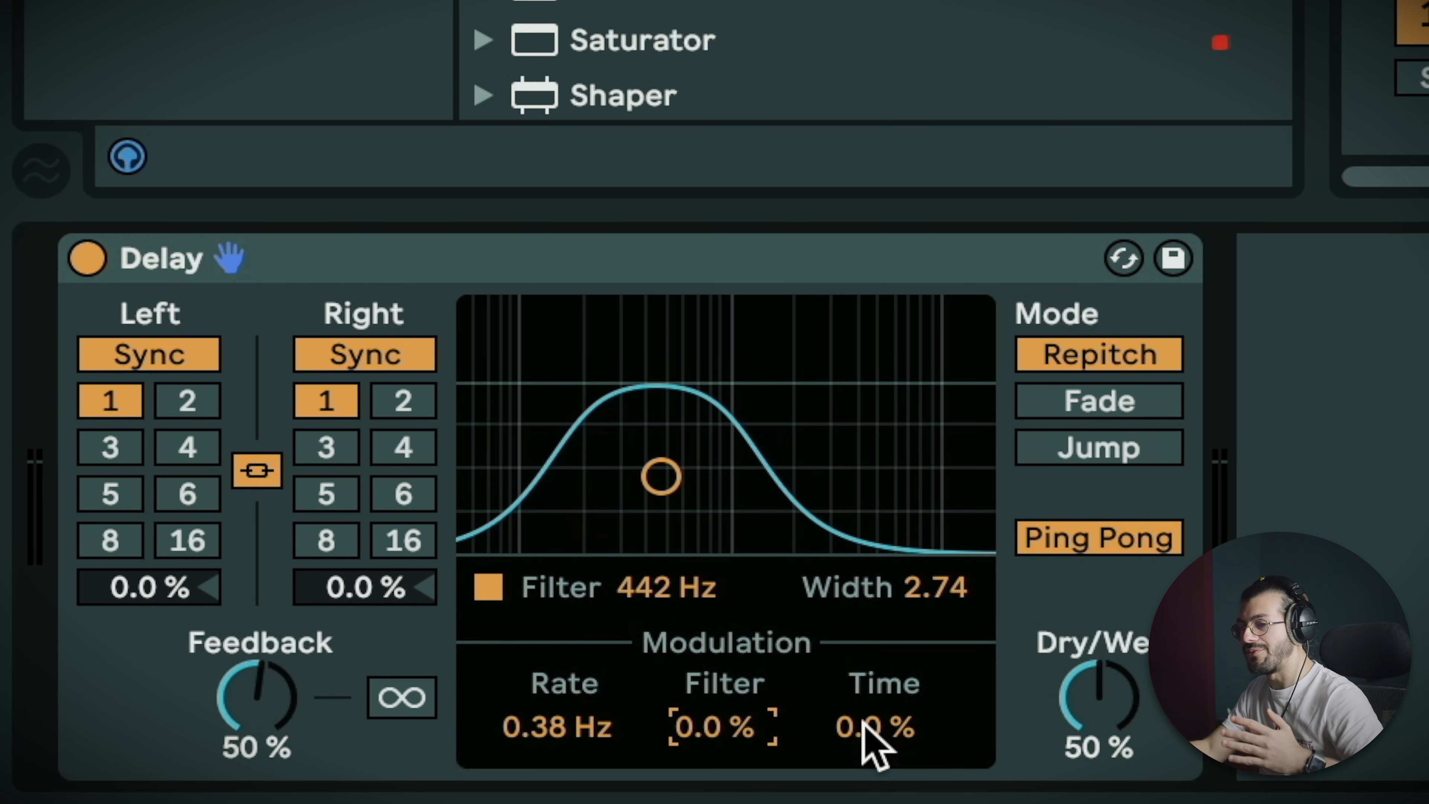
pyautogui.moveTo(869, 743); pyautogui.dragTo(870, 730)
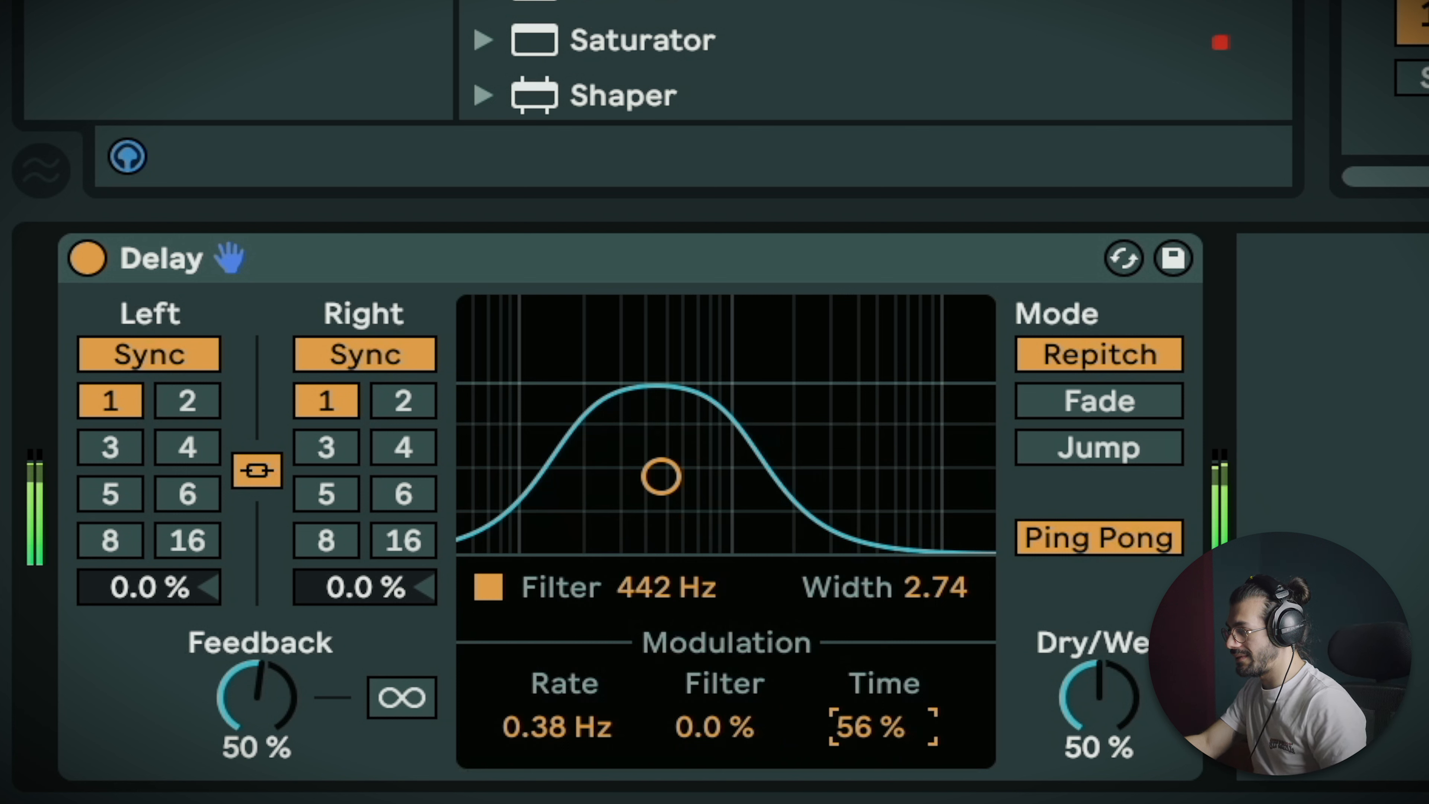
pyautogui.moveTo(863, 736); pyautogui.dragTo(863, 757)
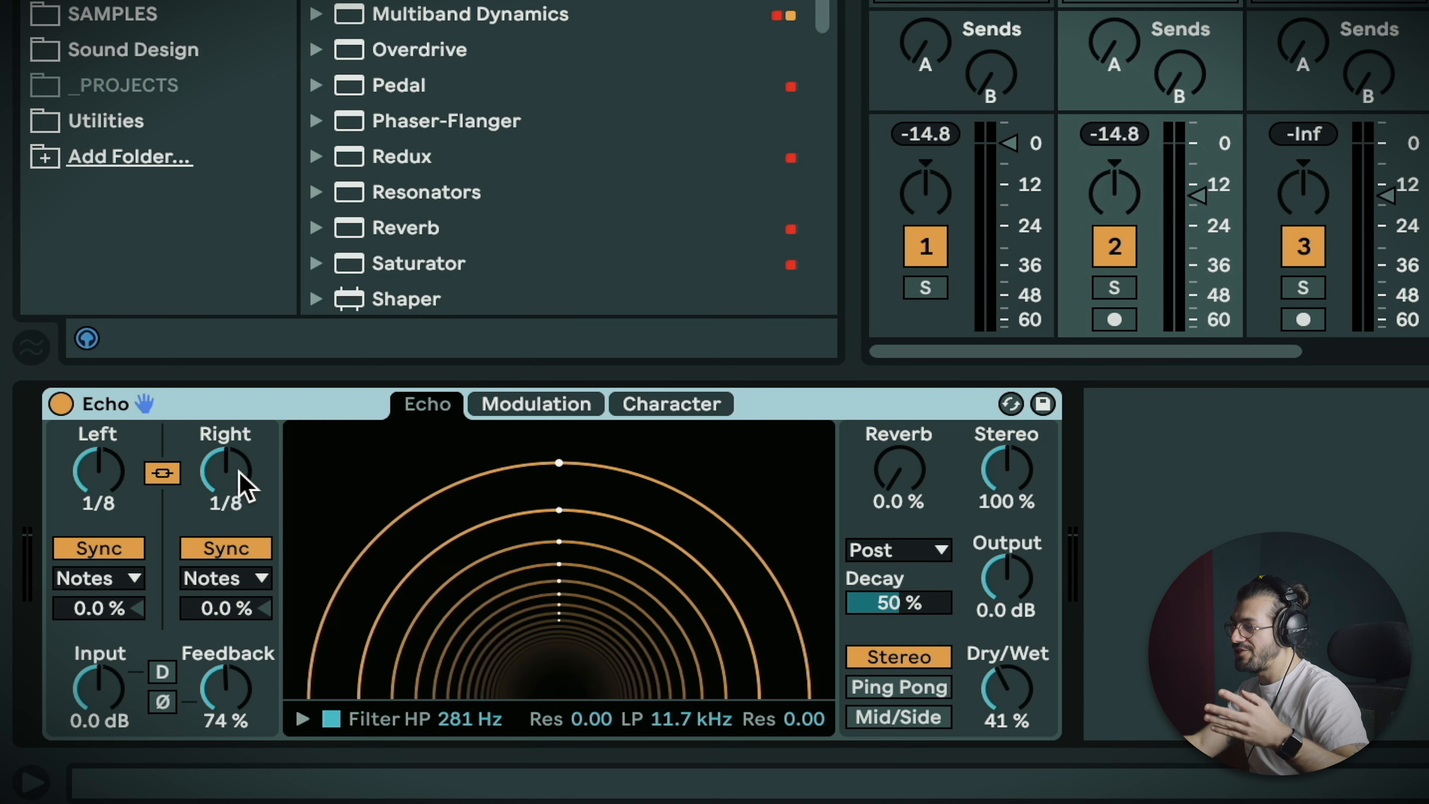
# Play the track through Echo, set its reverb to 37 %, keep the Post reverb position, and adjust the reverb decay
pyautogui.press('space')
pyautogui.moveTo(238, 470)
pyautogui.mouseDown()
pyautogui.moveTo(239, 485)
pyautogui.moveTo(238, 467)
pyautogui.mouseUp()
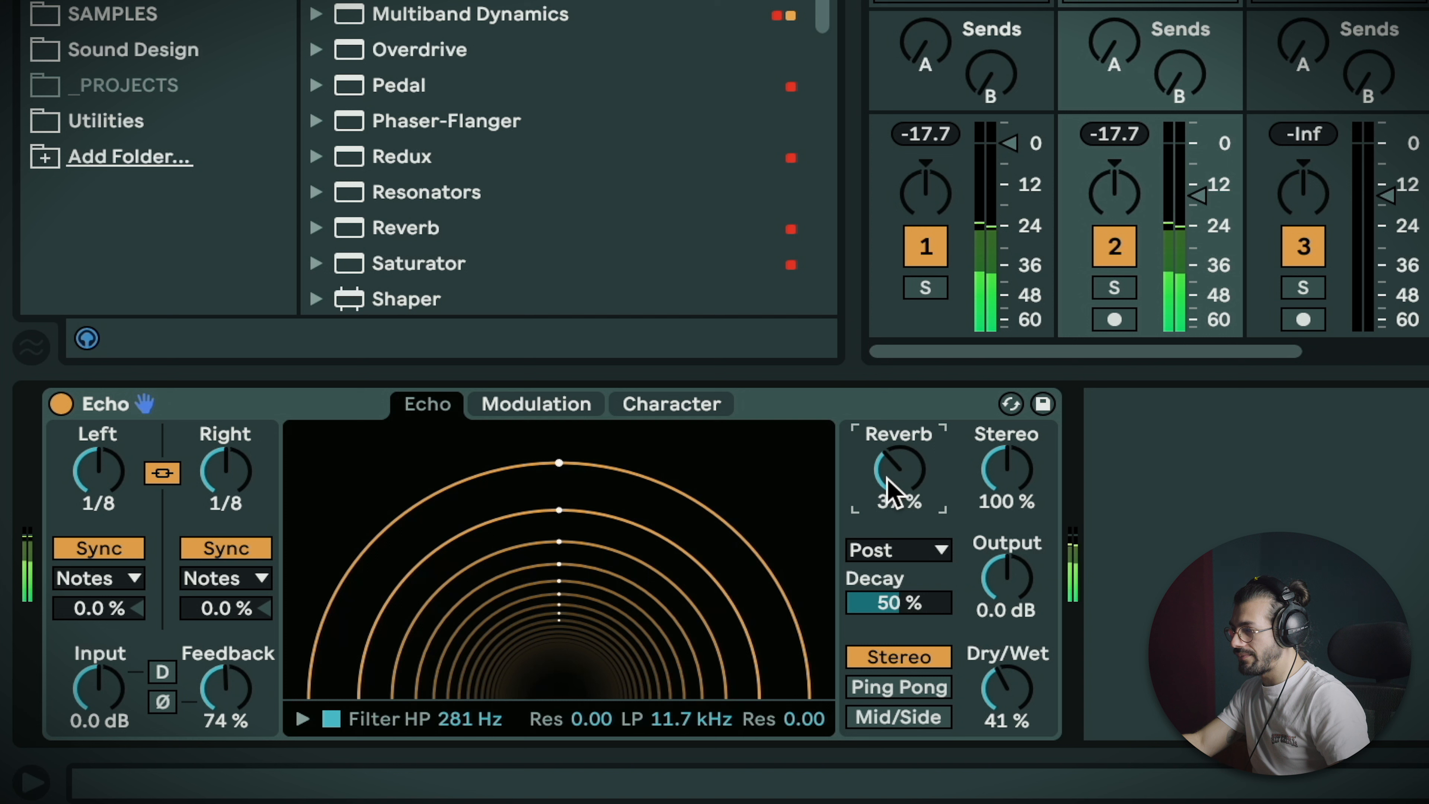
pyautogui.click(917, 550)
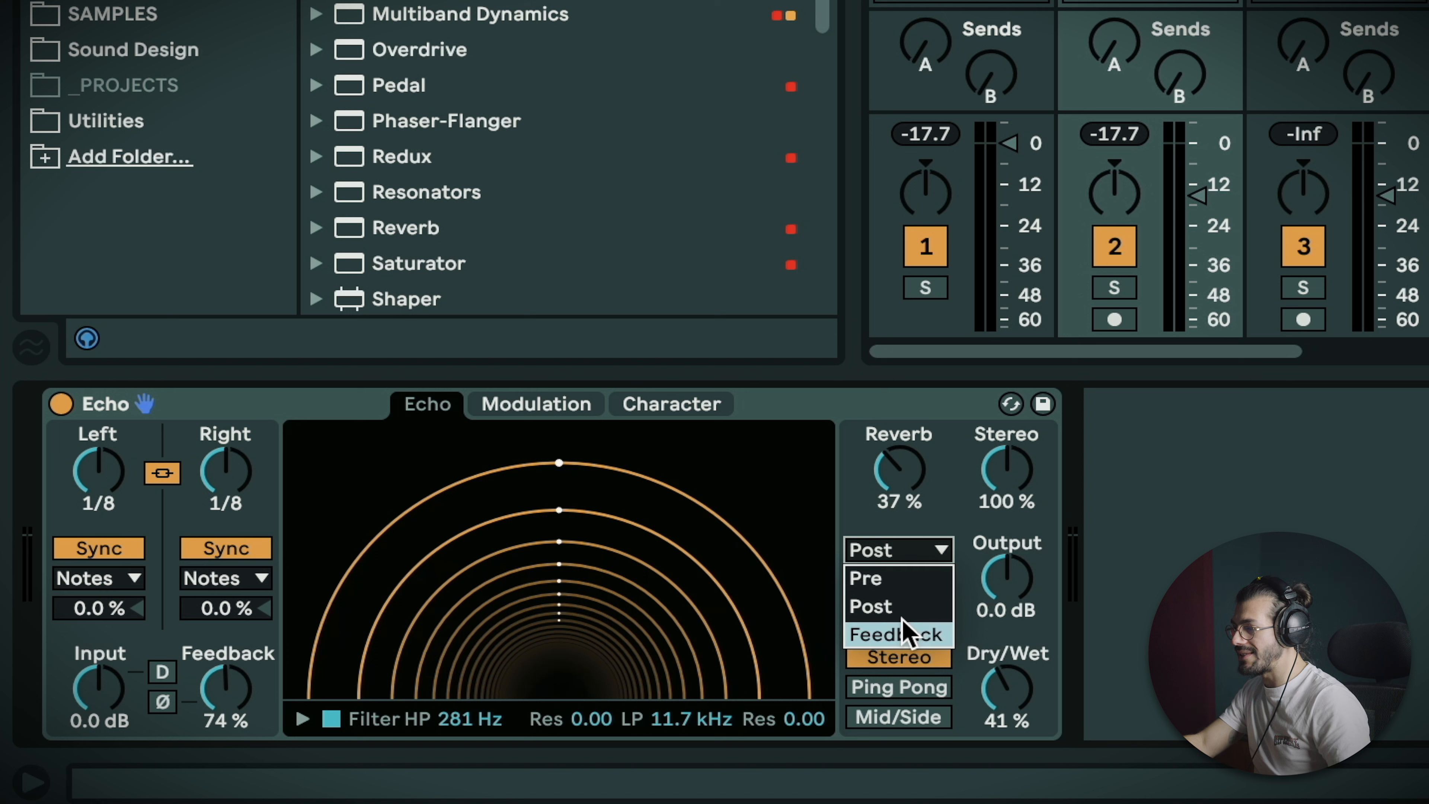
pyautogui.click(1129, 525)
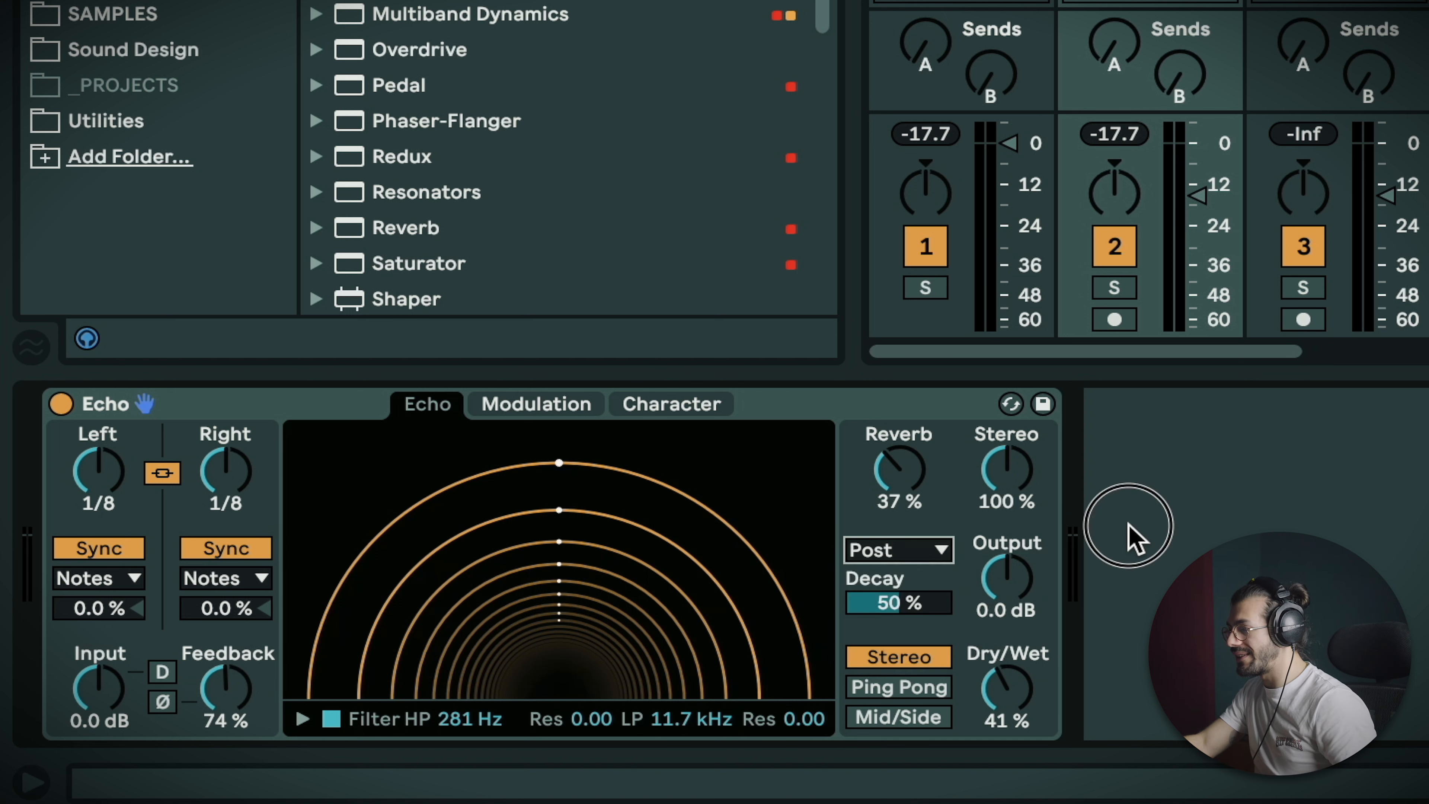
pyautogui.moveTo(886, 600); pyautogui.dragTo(887, 617)
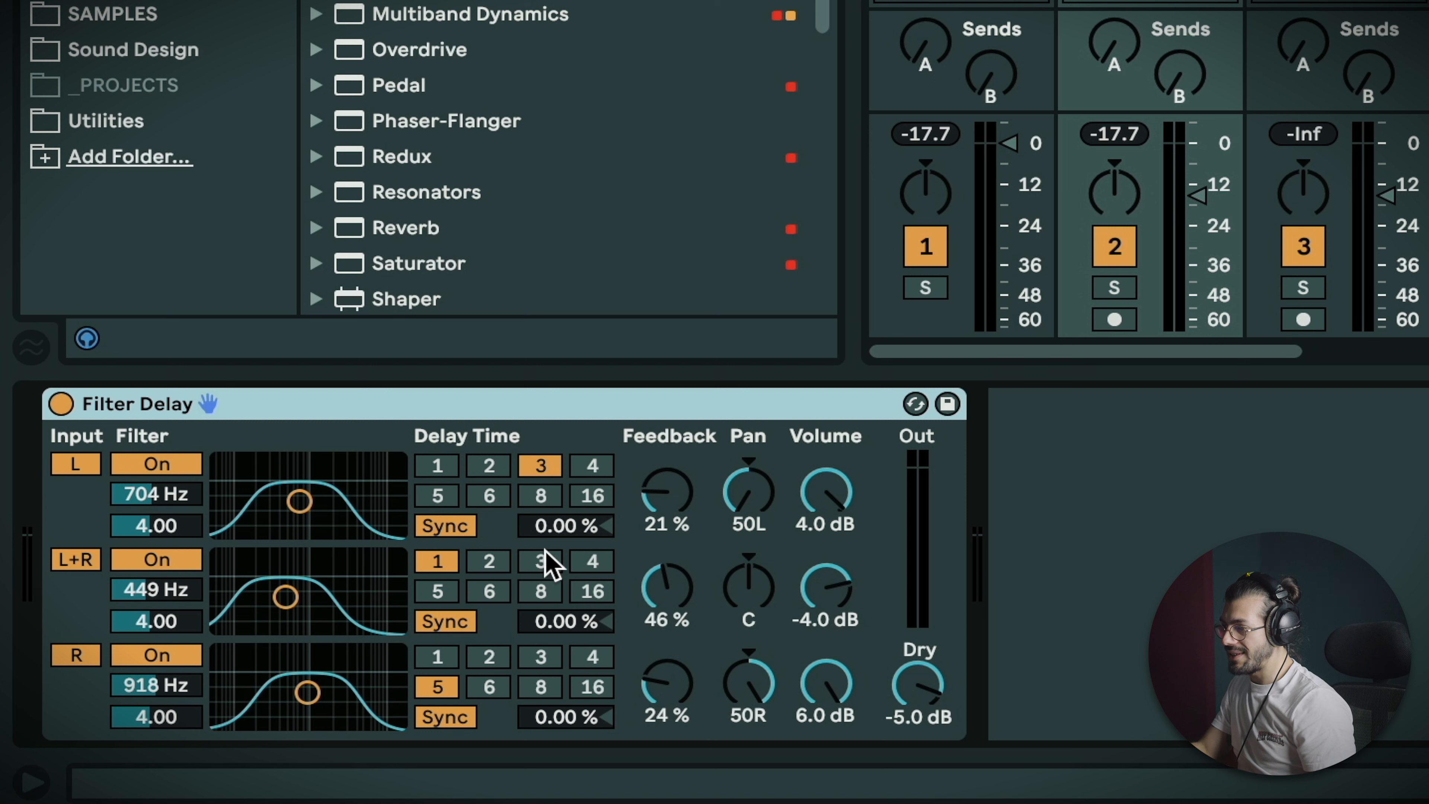
# Set the Filter Delay filters to 356 Hz for R, 2.21 kHz with width 3.75 for L+R, and 356 Hz with width 3.25 for L
pyautogui.click(563, 525)
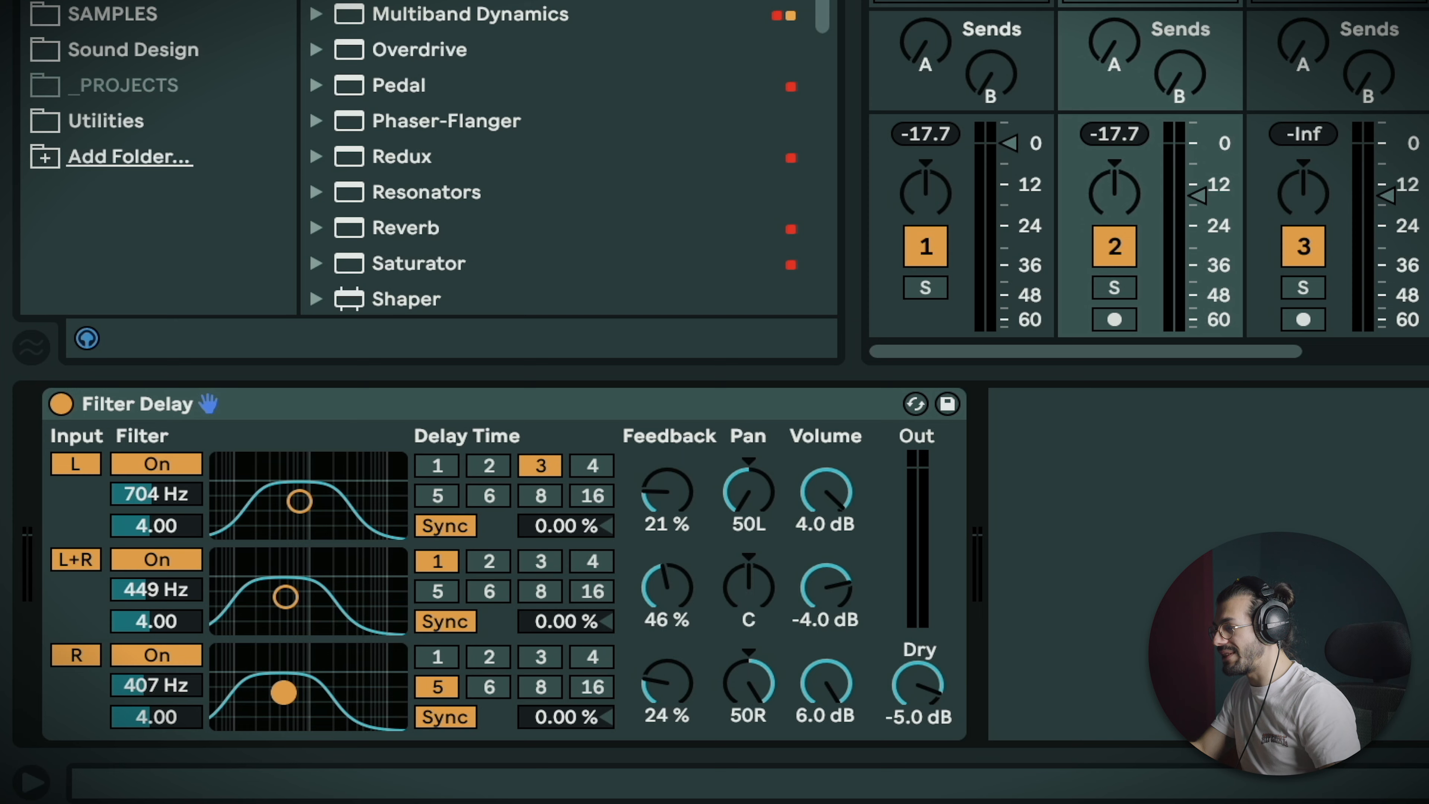
pyautogui.moveTo(286, 687); pyautogui.dragTo(279, 692)
pyautogui.moveTo(281, 596); pyautogui.dragTo(333, 598)
pyautogui.moveTo(300, 500); pyautogui.dragTo(279, 510)
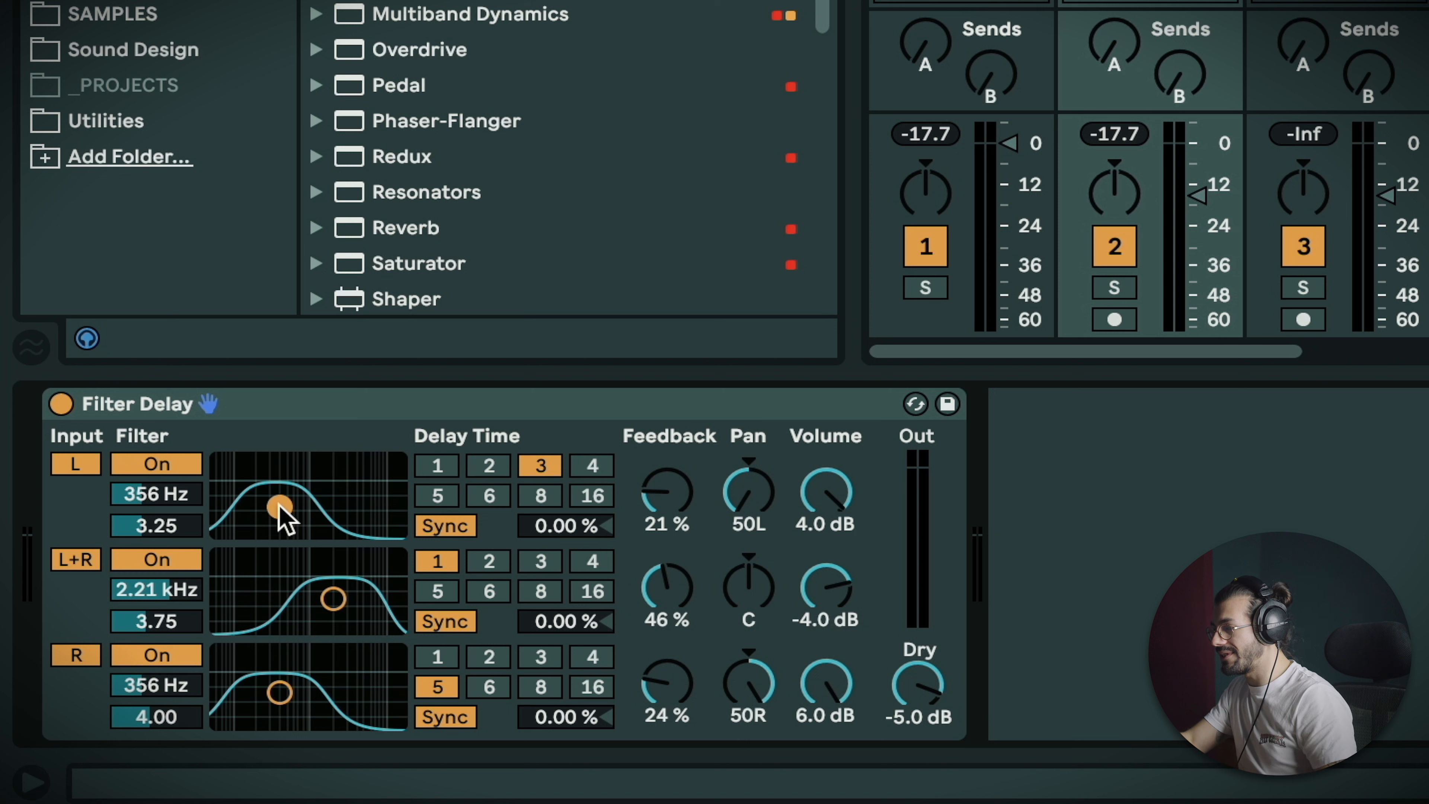
# Play the track and lower the Filter Delay's dry level
pyautogui.press('space')
pyautogui.click(917, 683)
pyautogui.moveTo(917, 683)
pyautogui.mouseDown()
pyautogui.moveTo(918, 788)
pyautogui.moveTo(917, 692)
pyautogui.mouseUp()
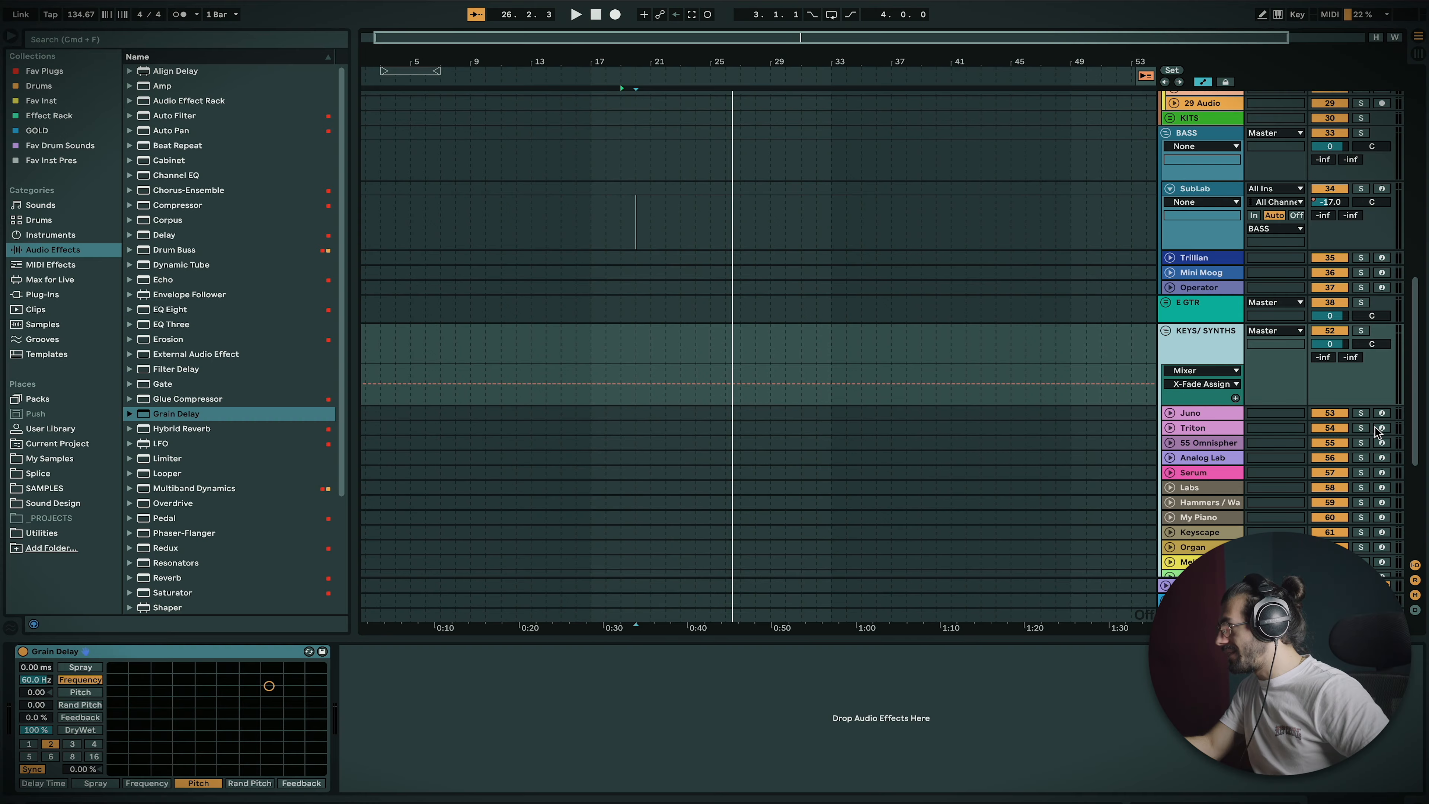
# Arm the Analog Lab track and set the Grain Delay's dry/wet to 62 % and its synced delay time to 6
pyautogui.click(1382, 457)
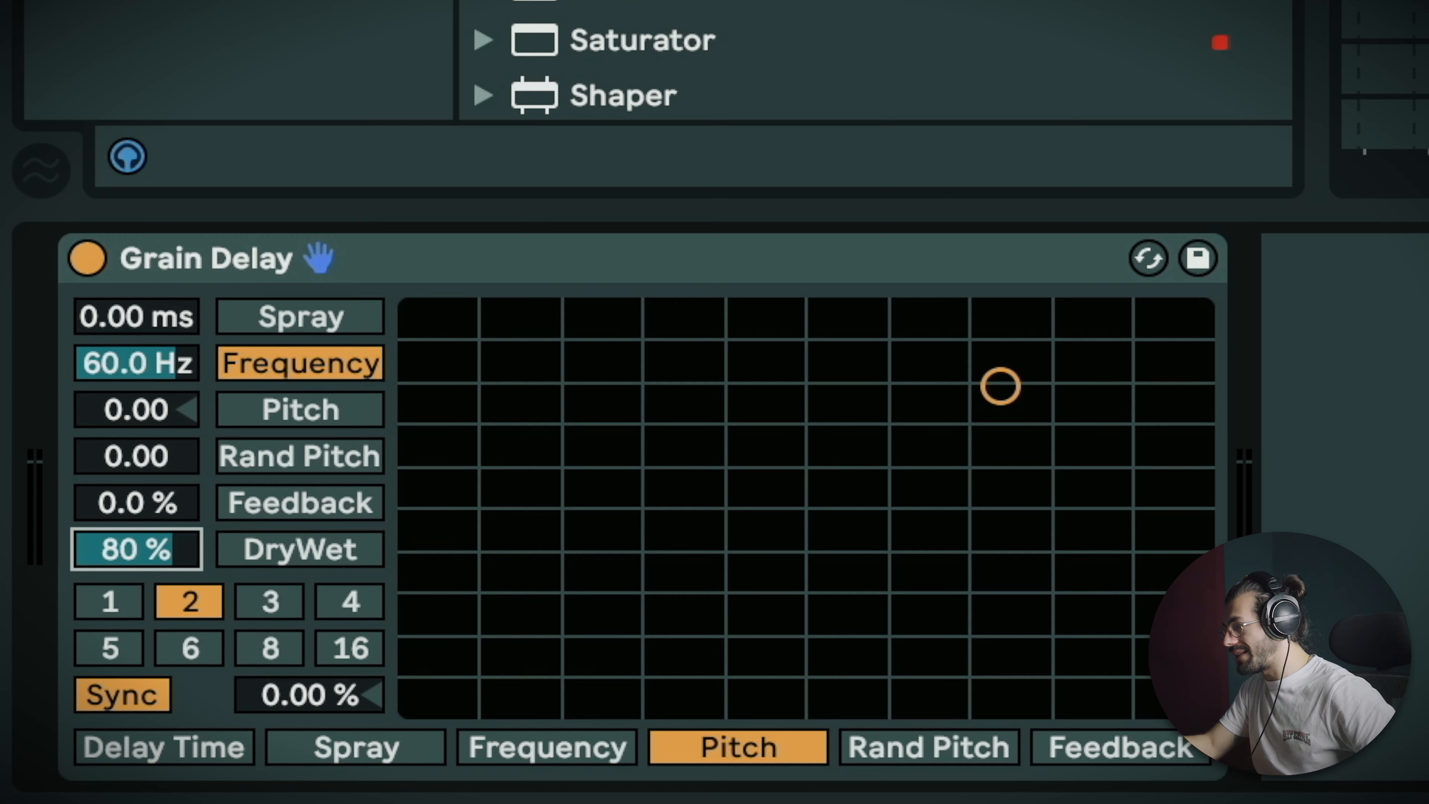
pyautogui.moveTo(137, 549); pyautogui.dragTo(136, 568)
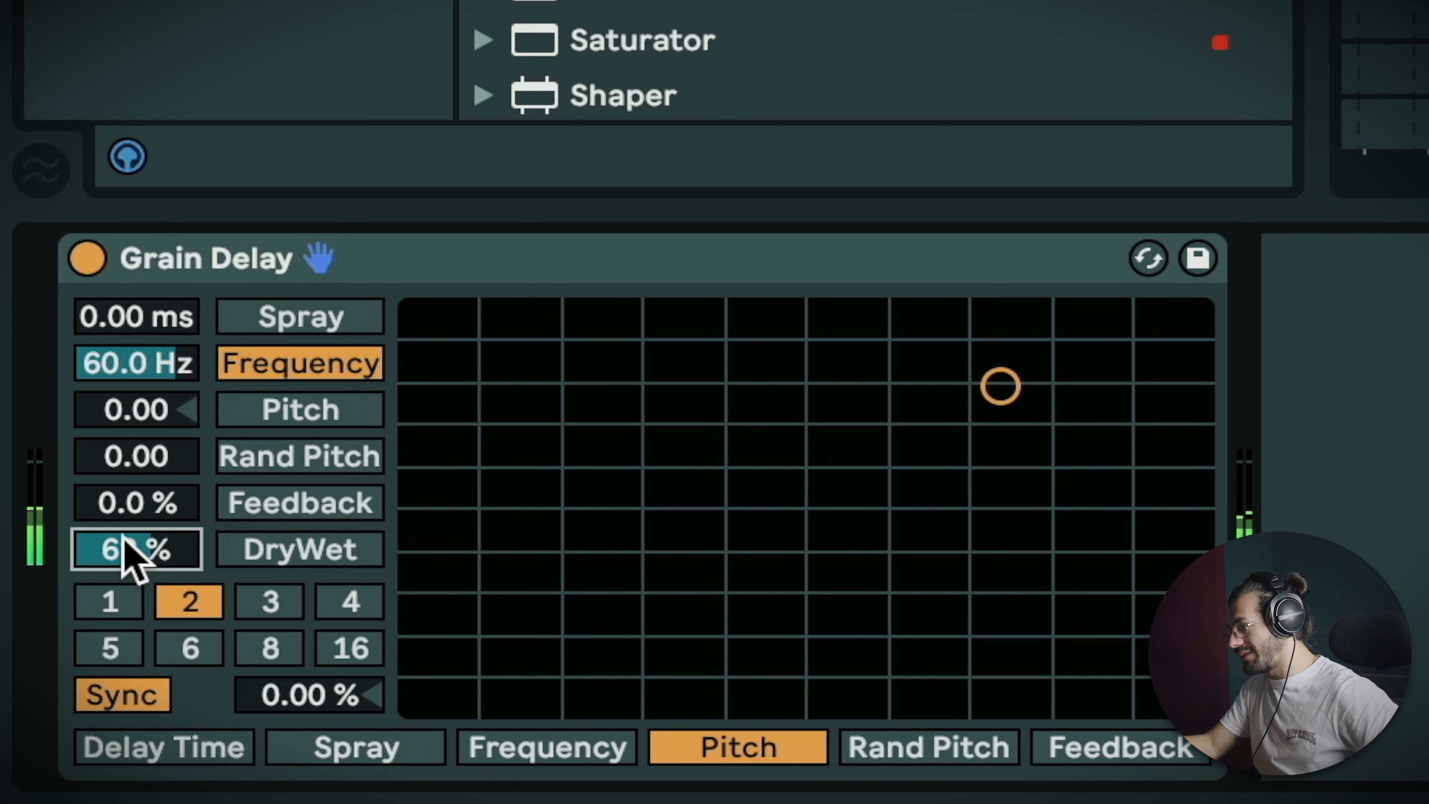
pyautogui.click(266, 602)
pyautogui.click(195, 649)
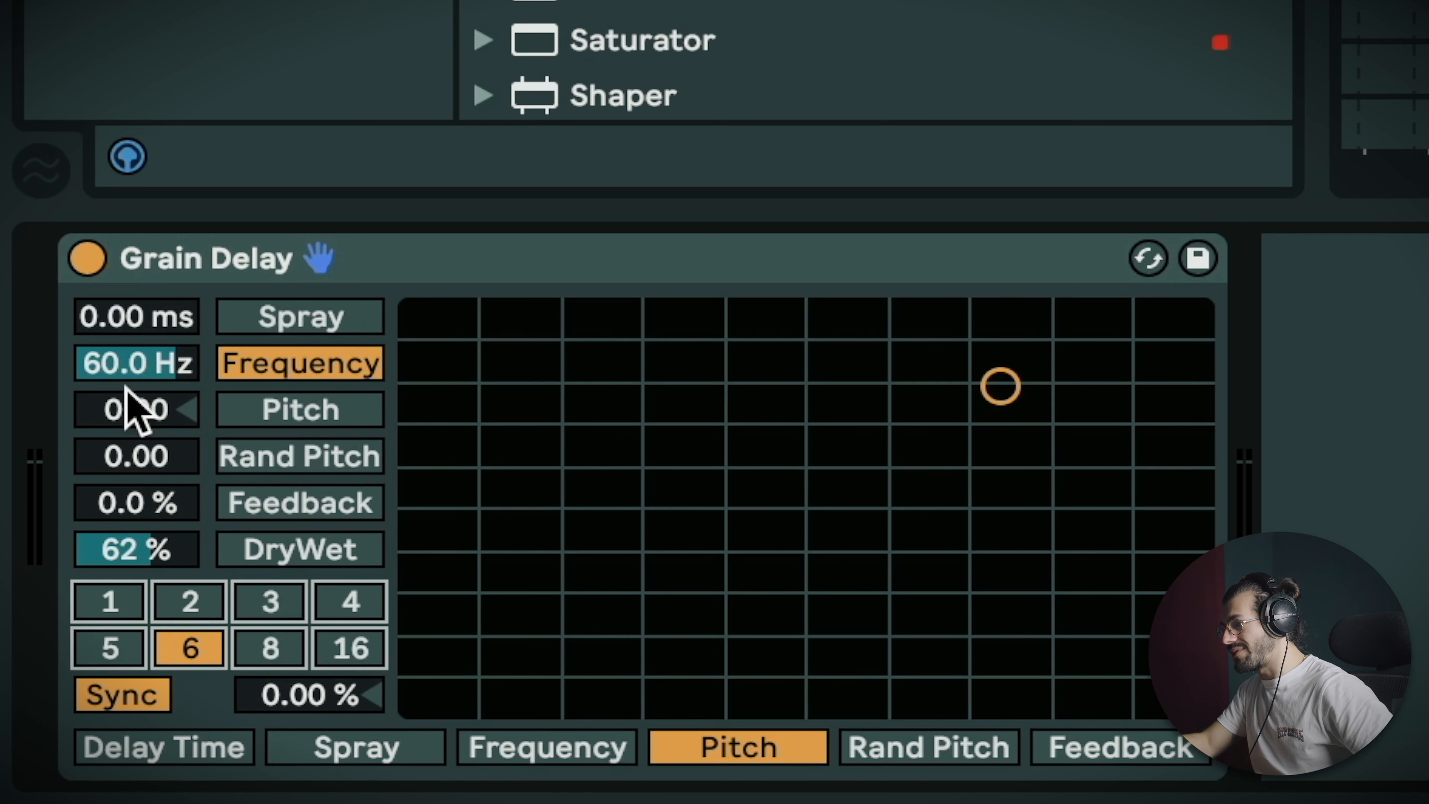
# Set the Grain Delay's spray to 215 ms, pitch to 12, random pitch to 3.94 and feedback to 42 %
pyautogui.moveTo(118, 324); pyautogui.dragTo(118, 265)
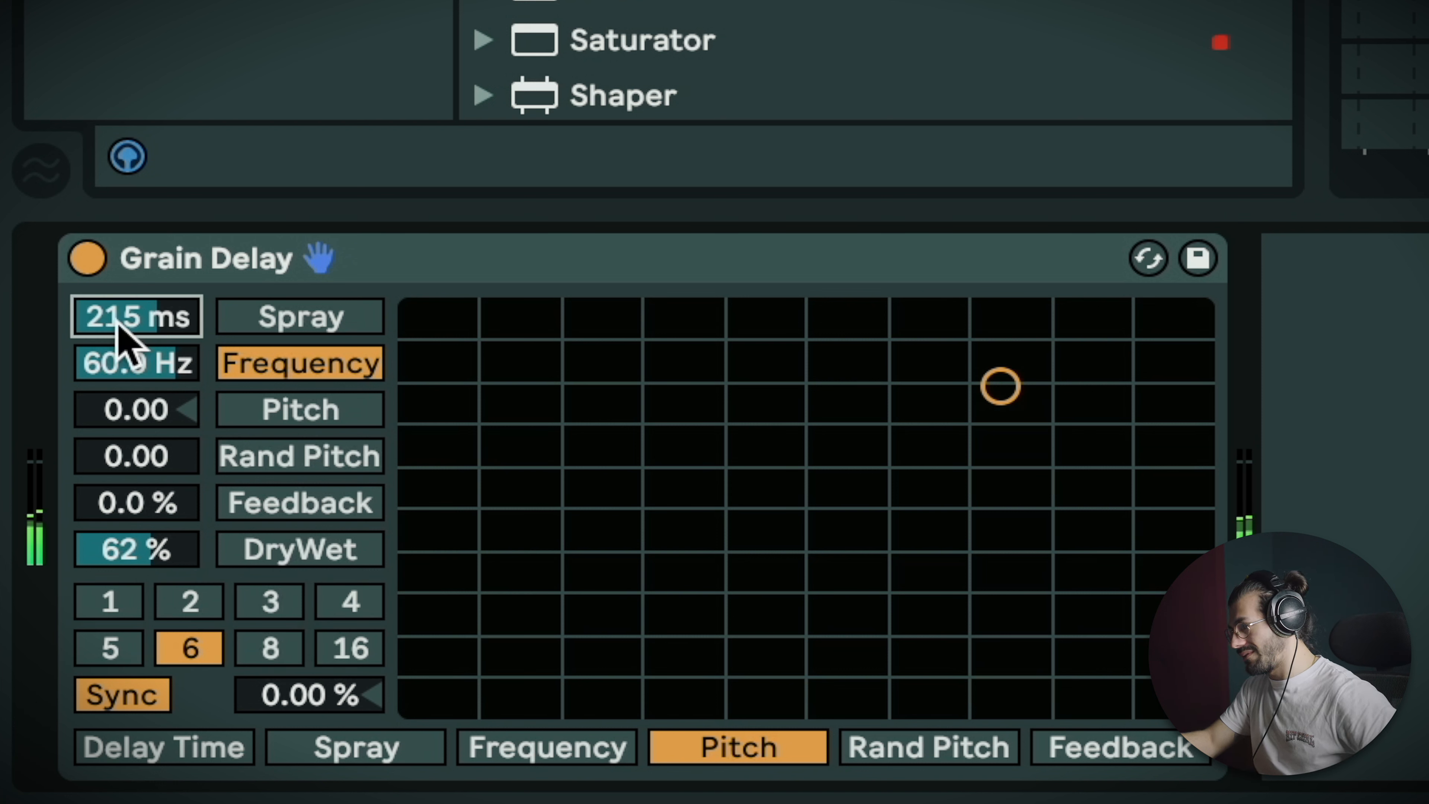
pyautogui.moveTo(127, 417)
pyautogui.mouseDown()
pyautogui.moveTo(127, 489)
pyautogui.moveTo(128, 386)
pyautogui.moveTo(121, 422)
pyautogui.mouseUp()
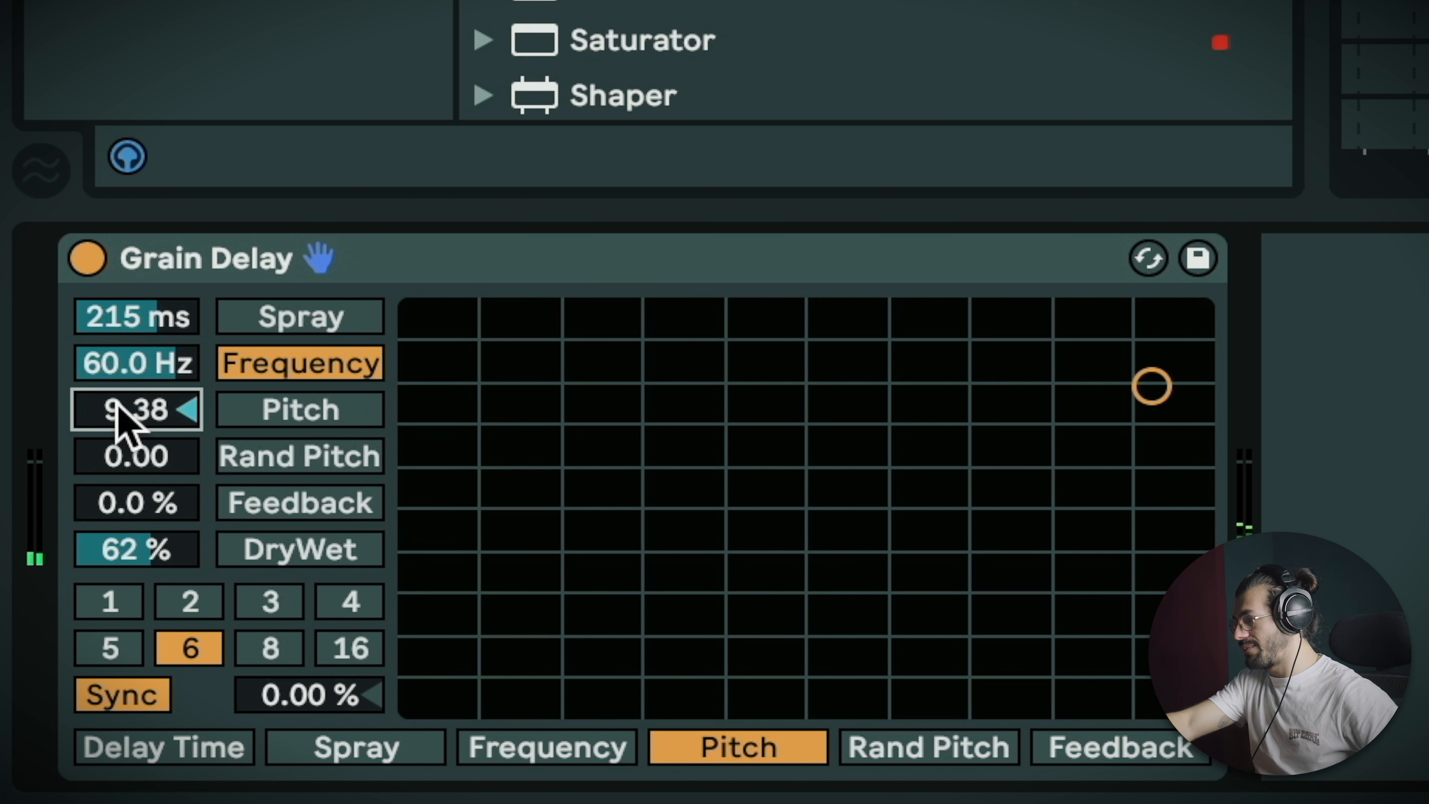
pyautogui.write('12')
pyautogui.press('Return')
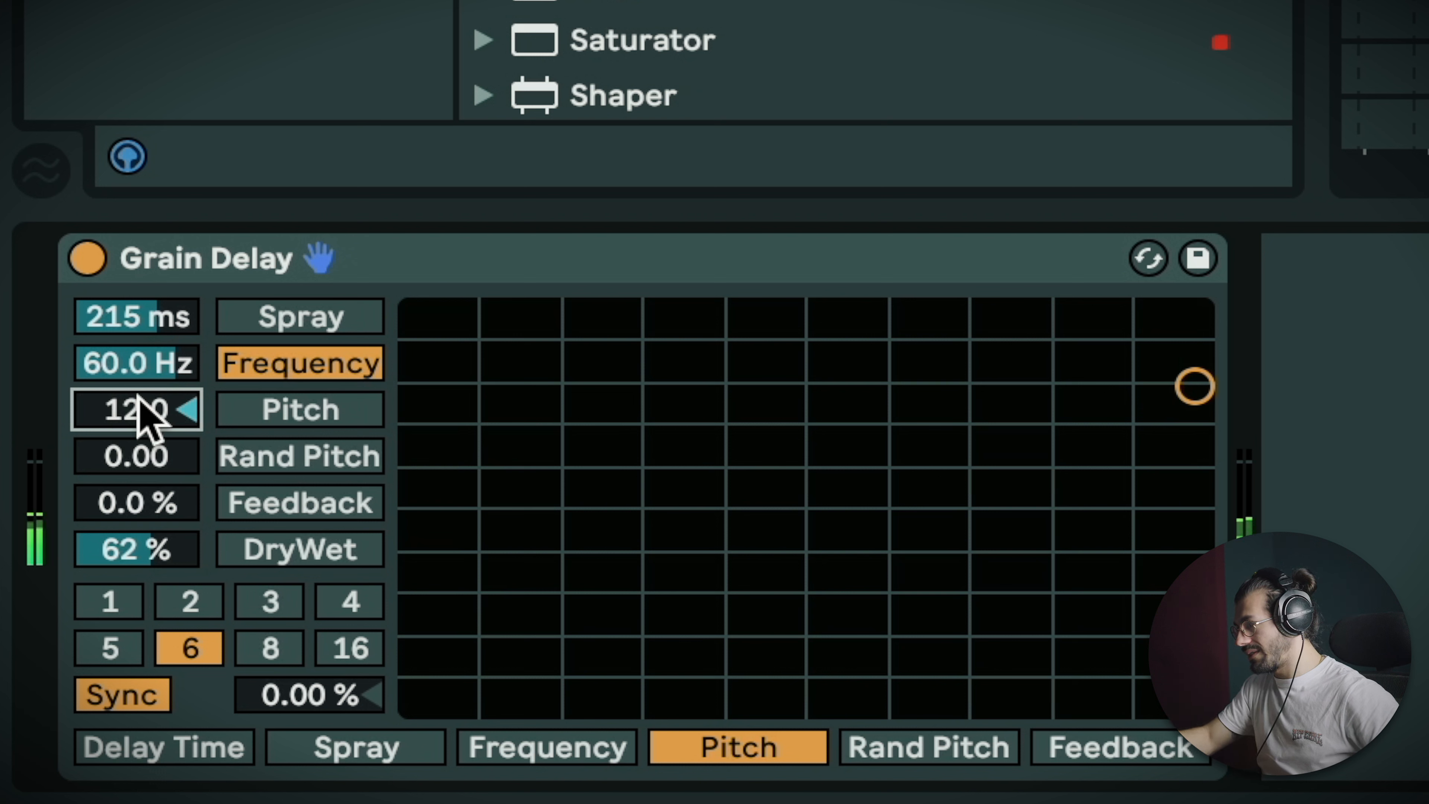
pyautogui.moveTo(121, 456); pyautogui.dragTo(121, 293)
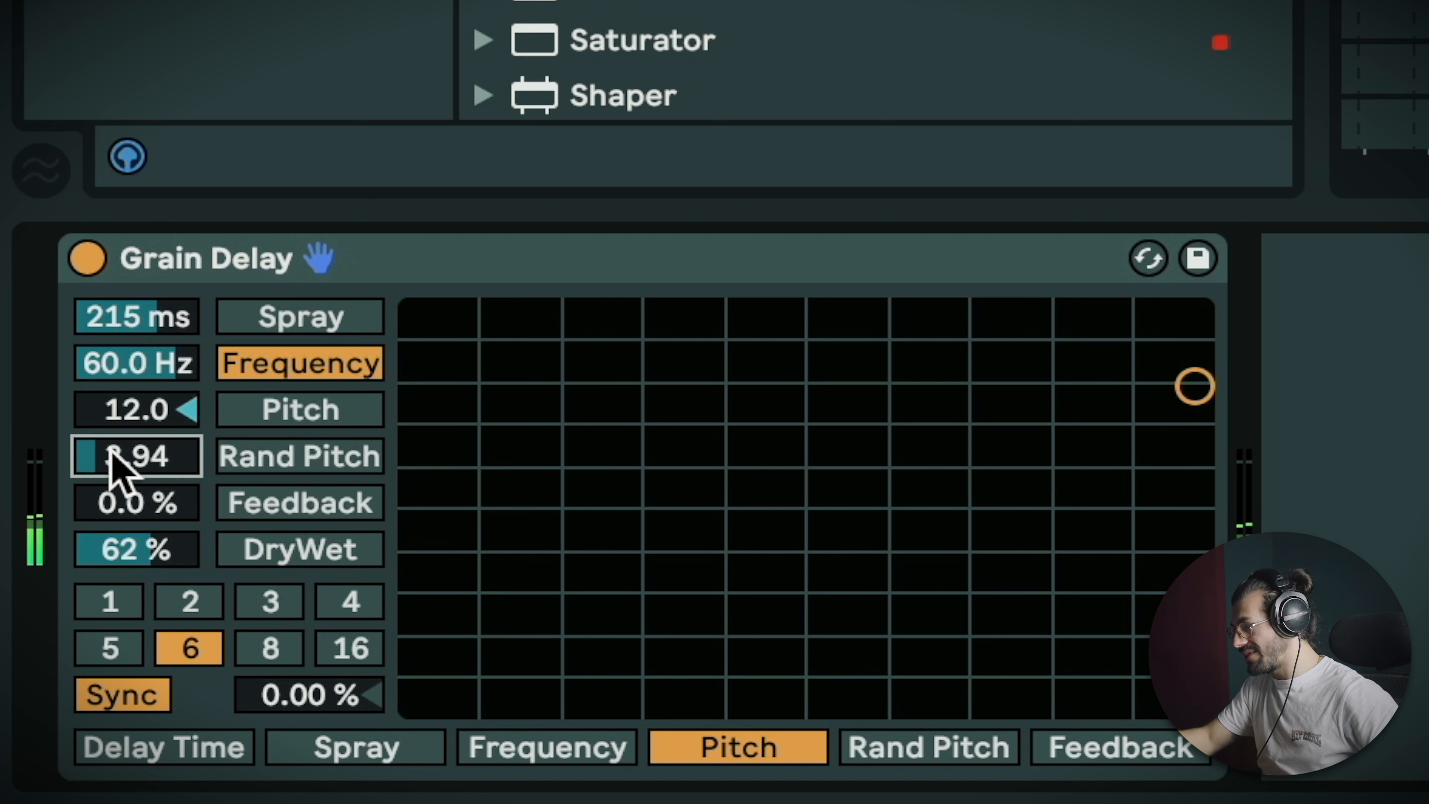
pyautogui.moveTo(141, 495); pyautogui.dragTo(141, 439)
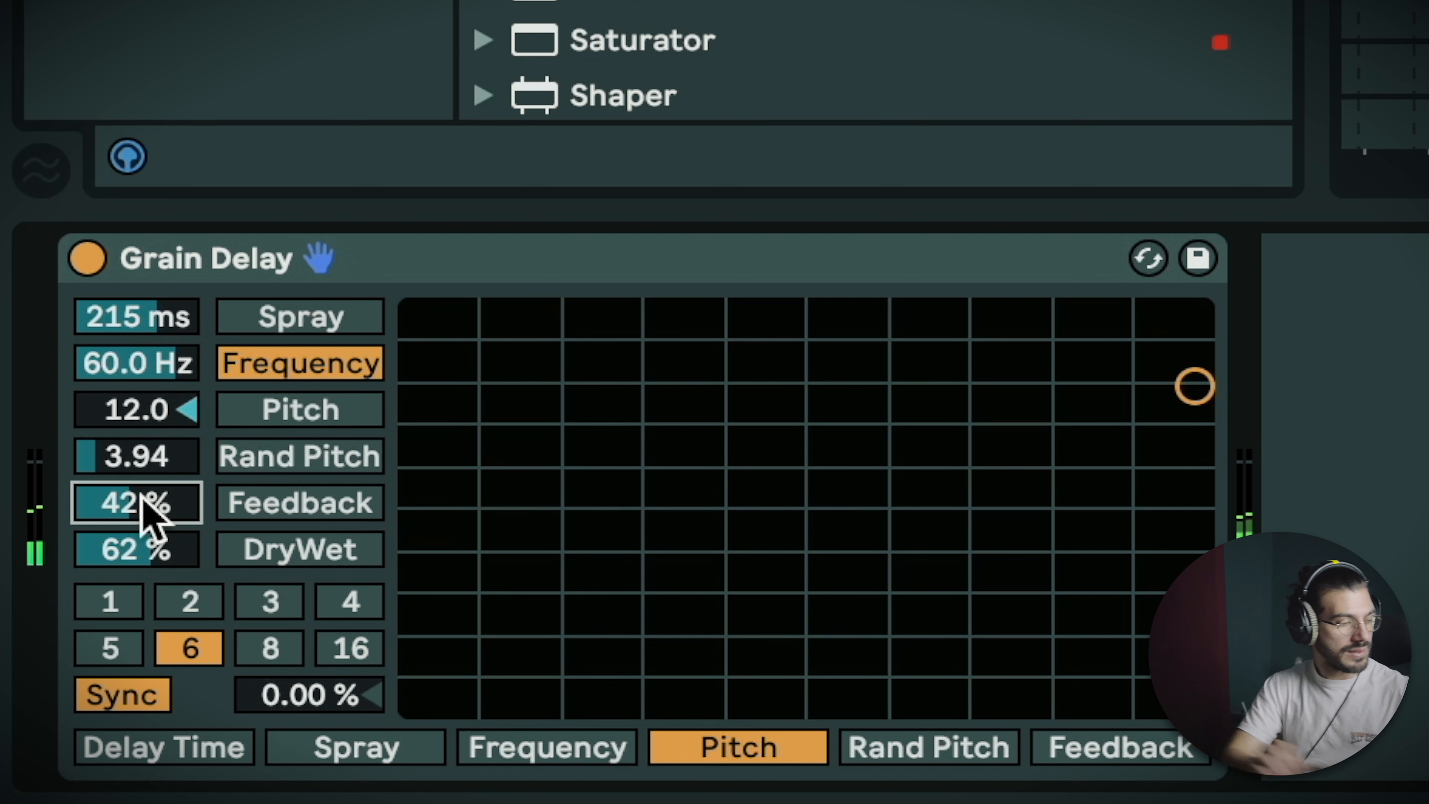
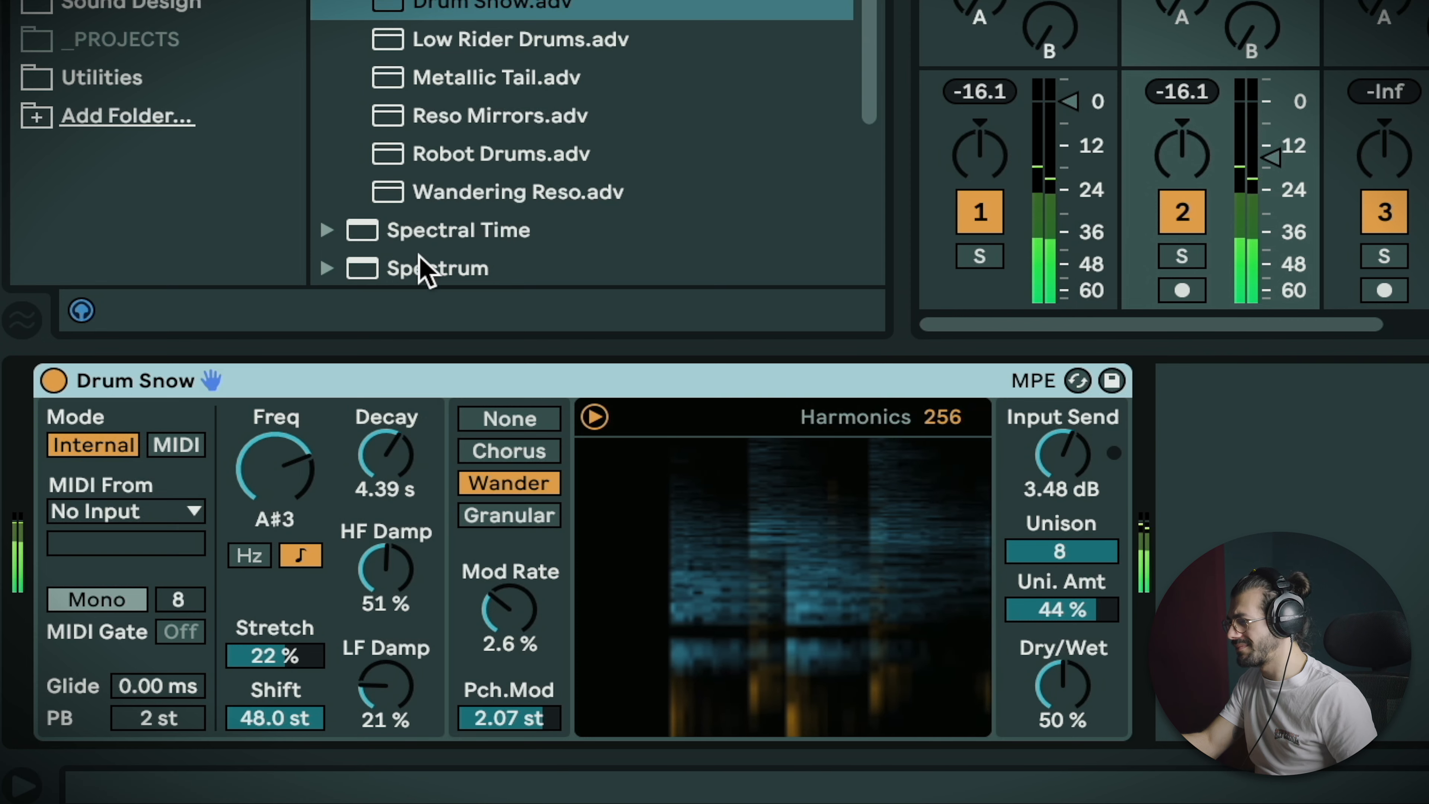
# Load the Low Rider Drums preset with dry/wet at 79 % and switch its modulation to Granular with an adjusted Mod Rate
pyautogui.doubleClick(458, 45)
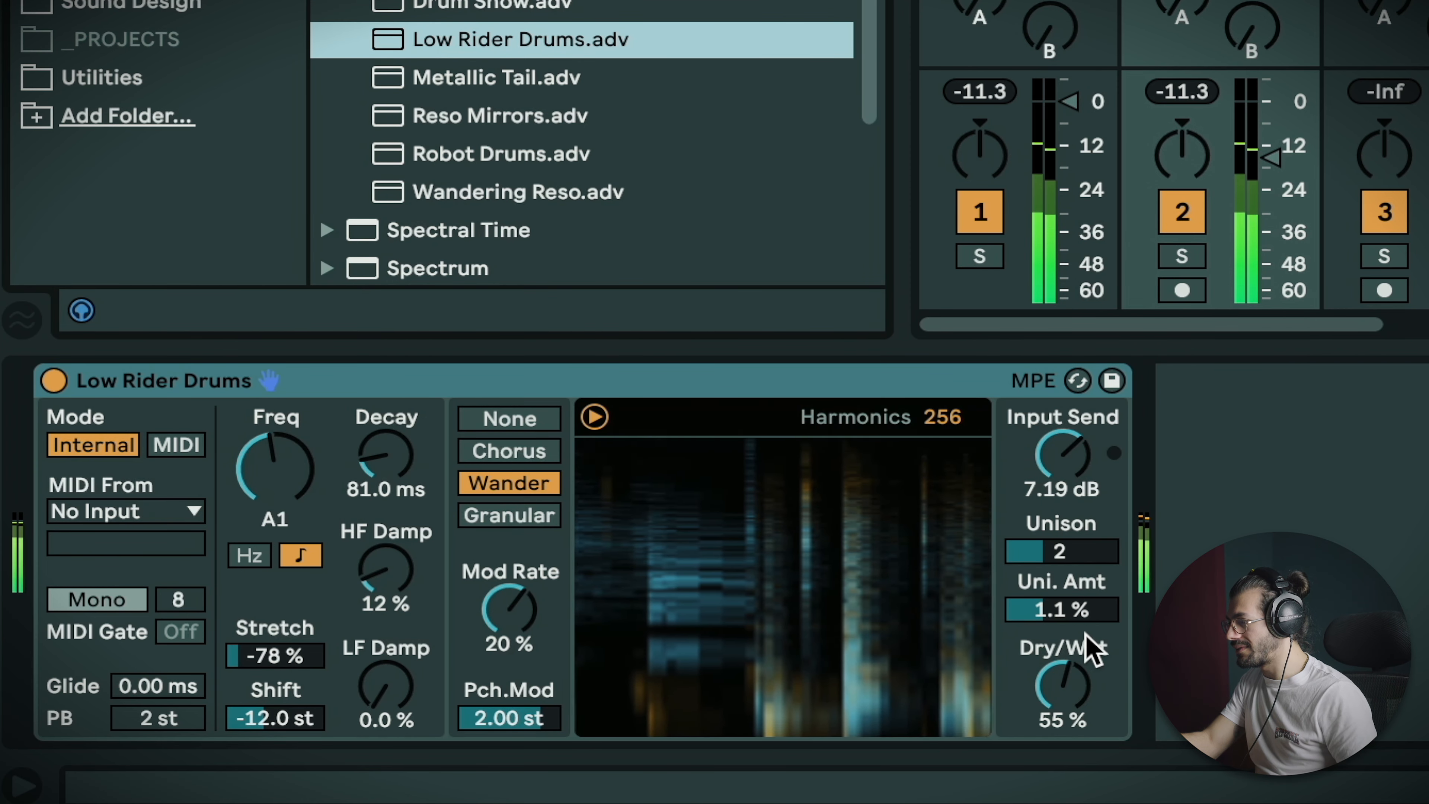
pyautogui.moveTo(1086, 632); pyautogui.dragTo(1086, 624)
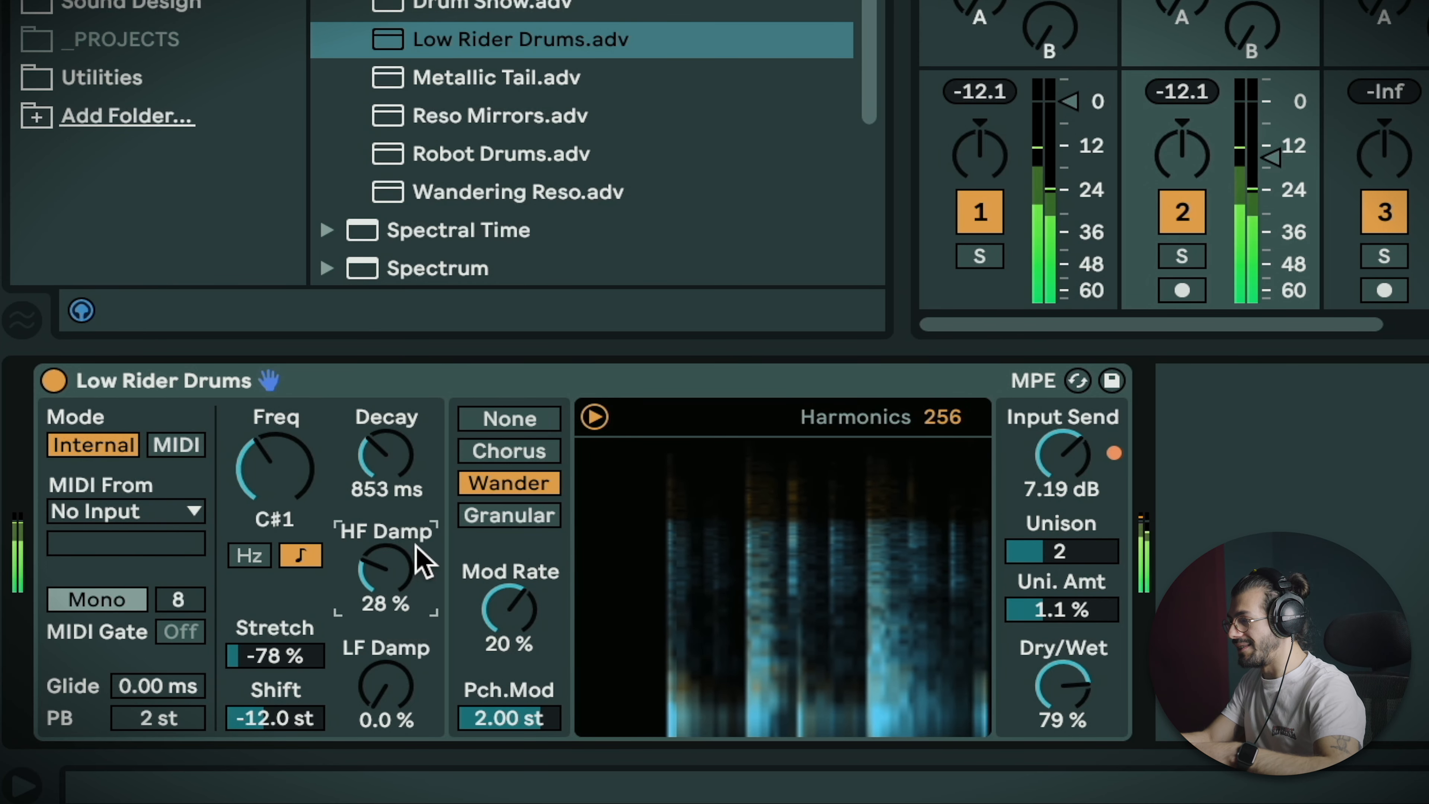
pyautogui.click(511, 518)
pyautogui.moveTo(509, 609); pyautogui.dragTo(509, 591)
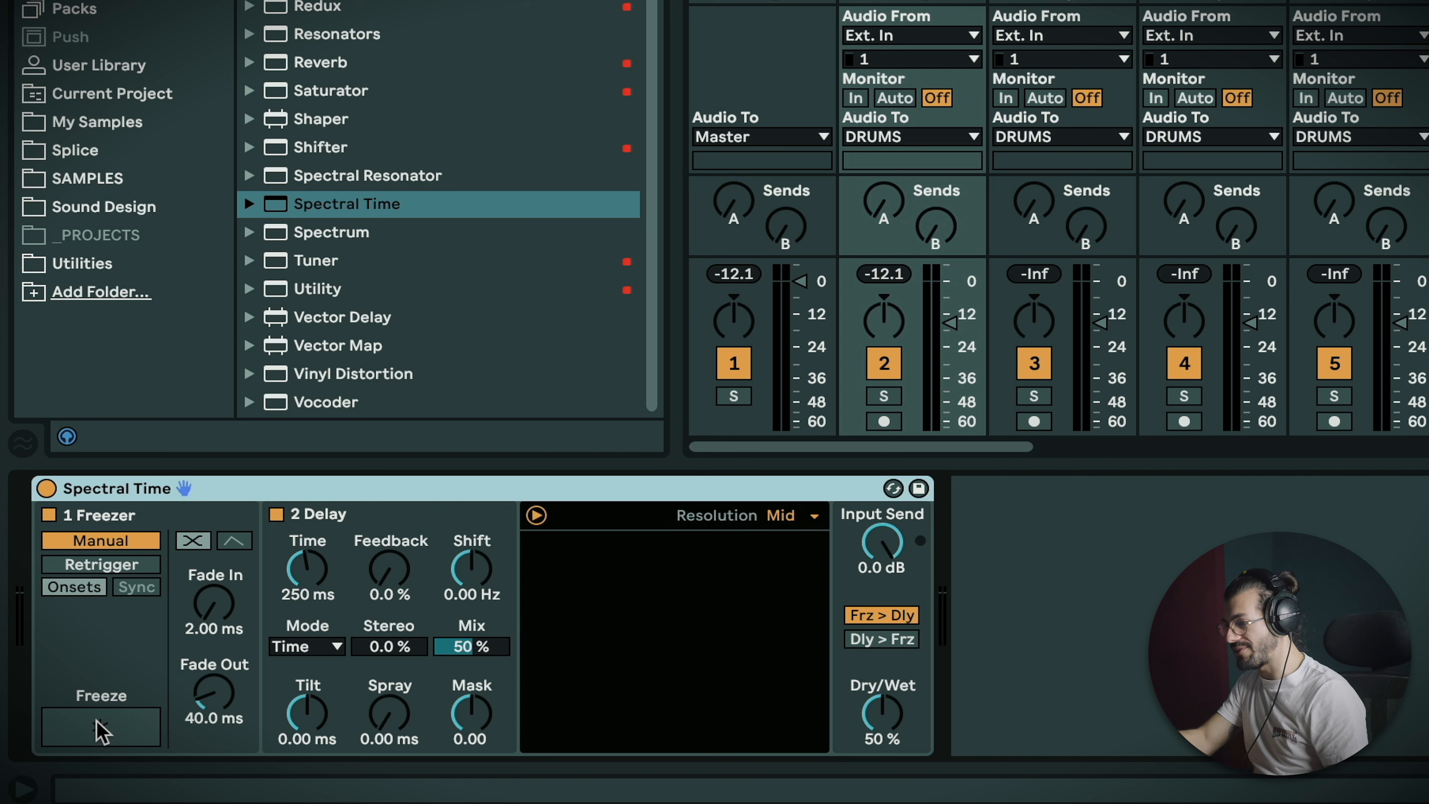
# Freeze and release the sound manually in Spectral Time, and switch the Freezer to Retrigger by onsets with Freeze toggled
pyautogui.click(100, 731)
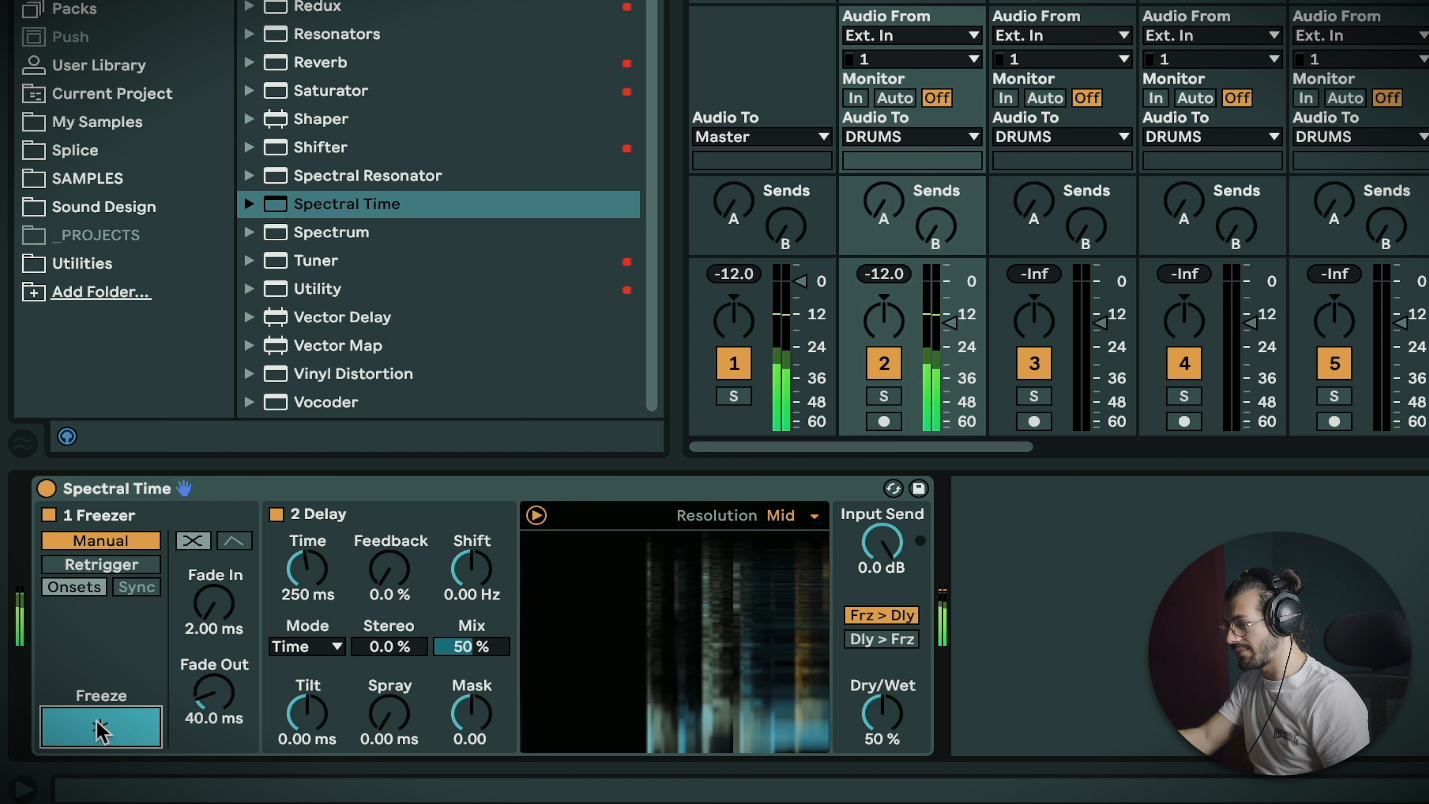
pyautogui.click(102, 723)
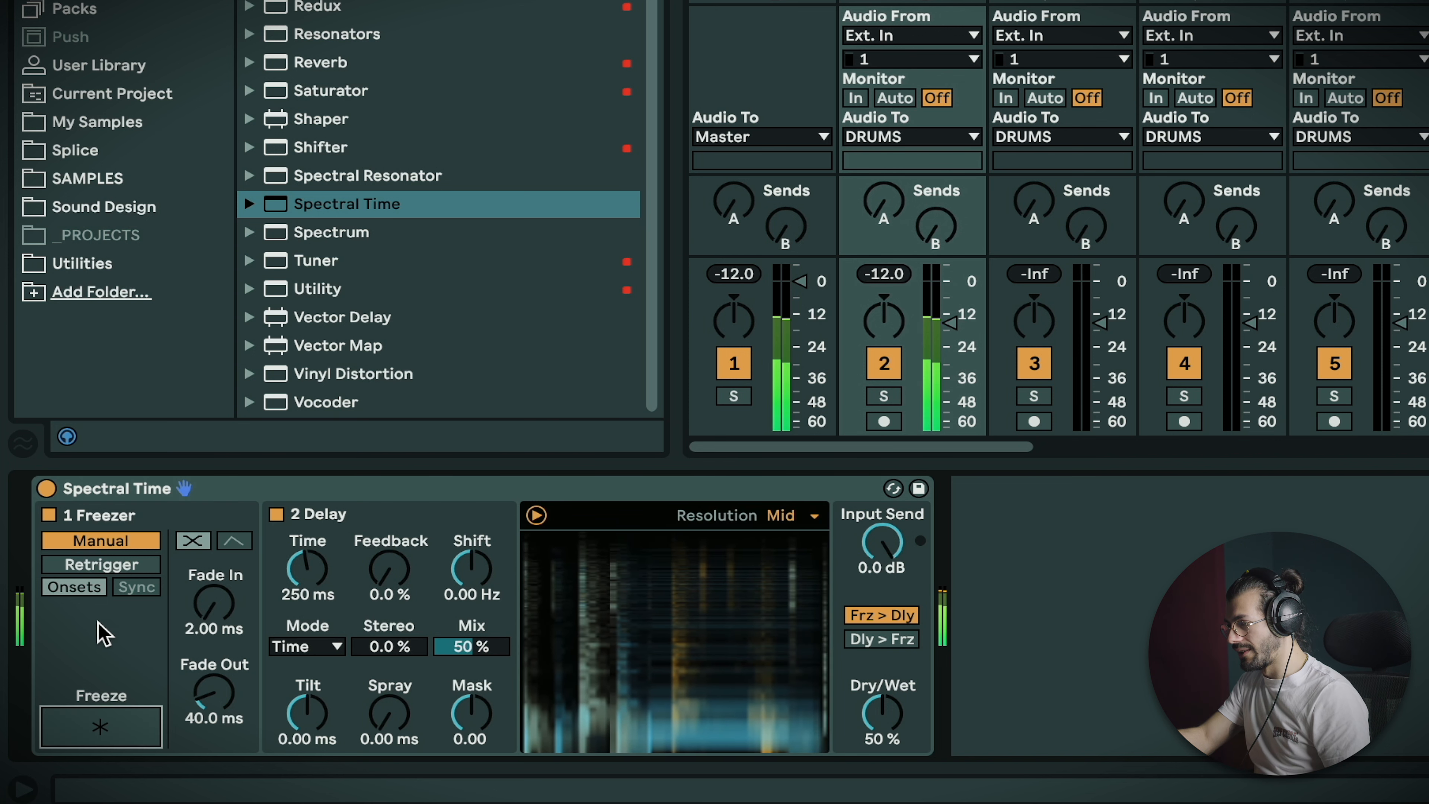
pyautogui.click(96, 564)
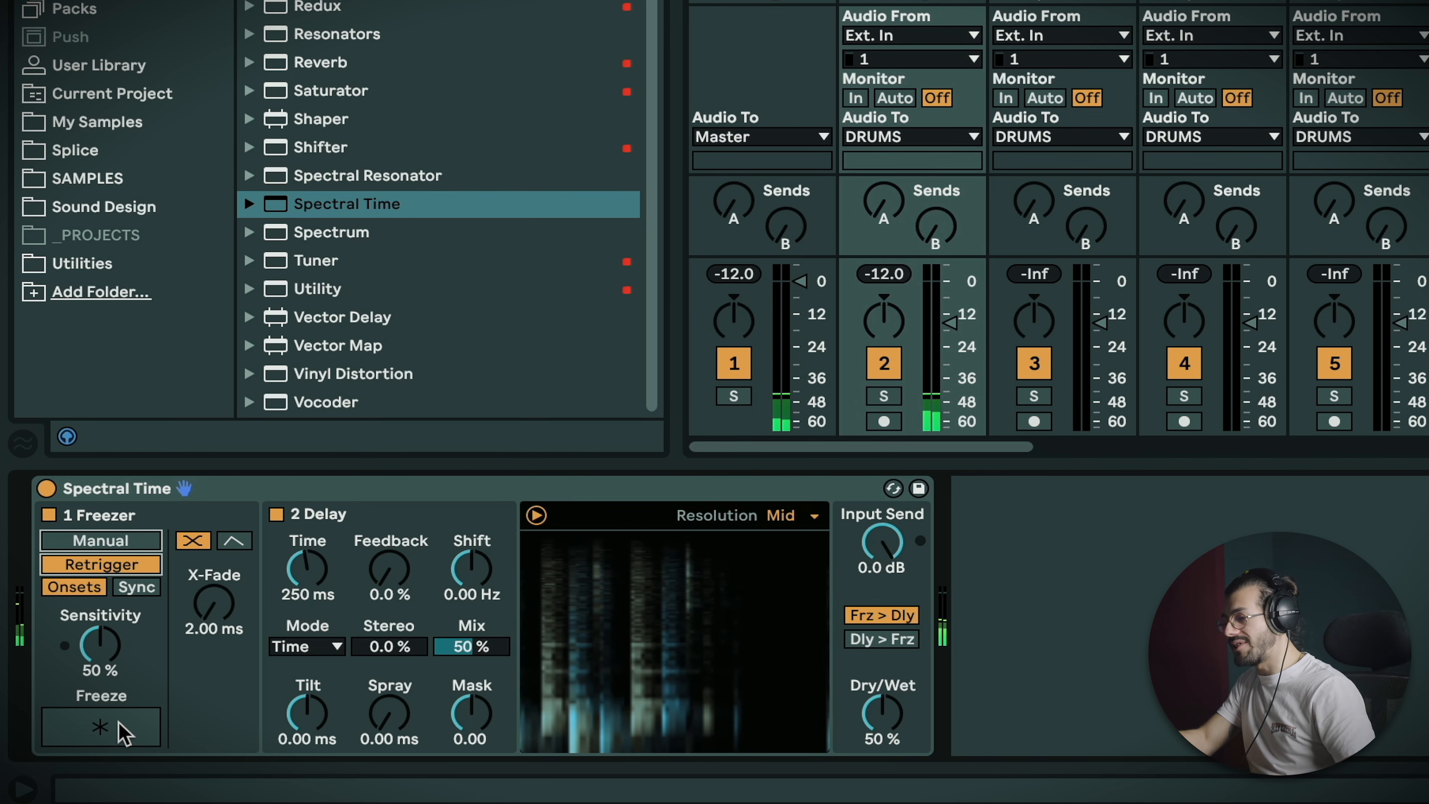
pyautogui.click(121, 730)
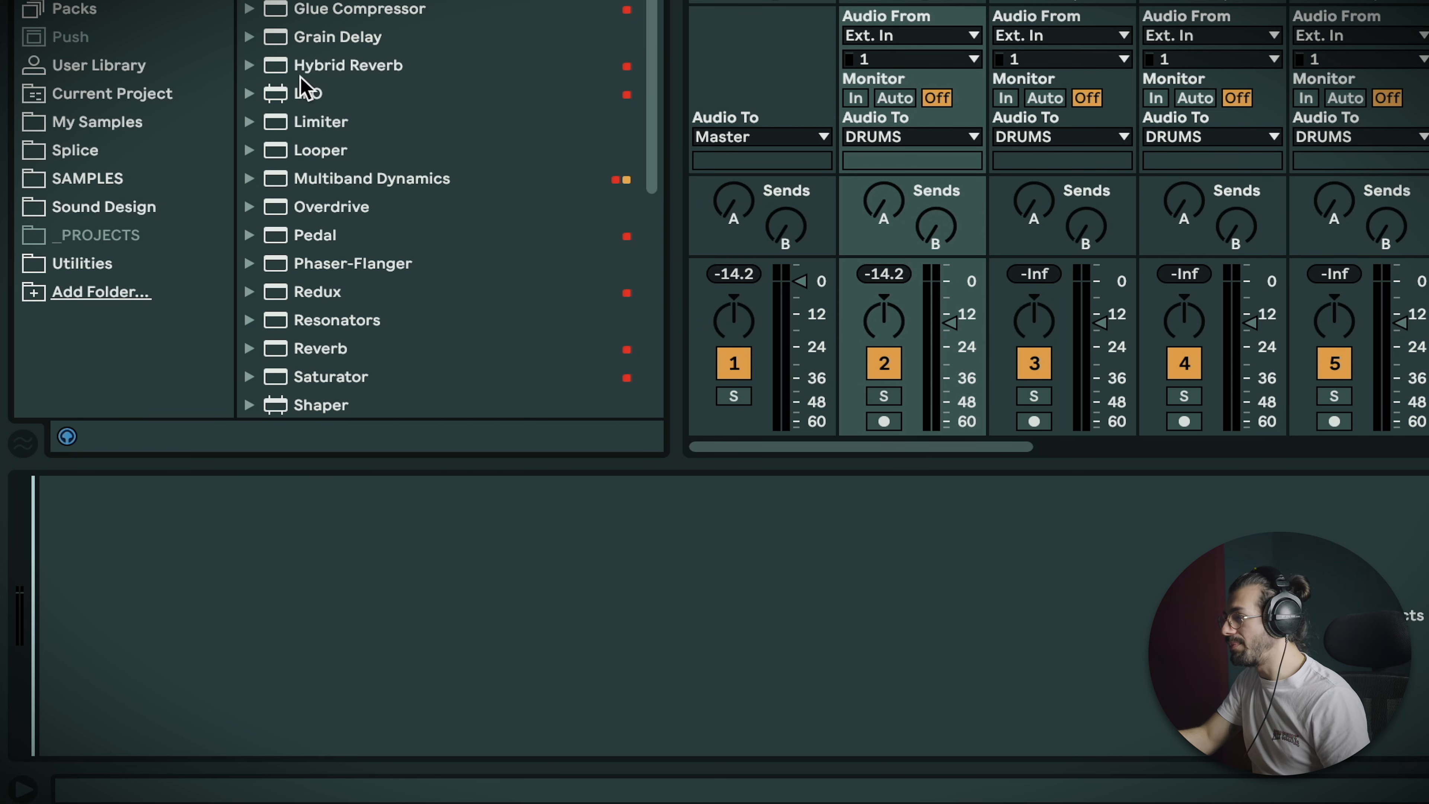
# Add an LFO and Erosion after the Envelope Follower, map a Random tempo-synced LFO to Erosion's frequency, and set Erosion's amount to 200
pyautogui.moveTo(335, 94); pyautogui.dragTo(481, 572)
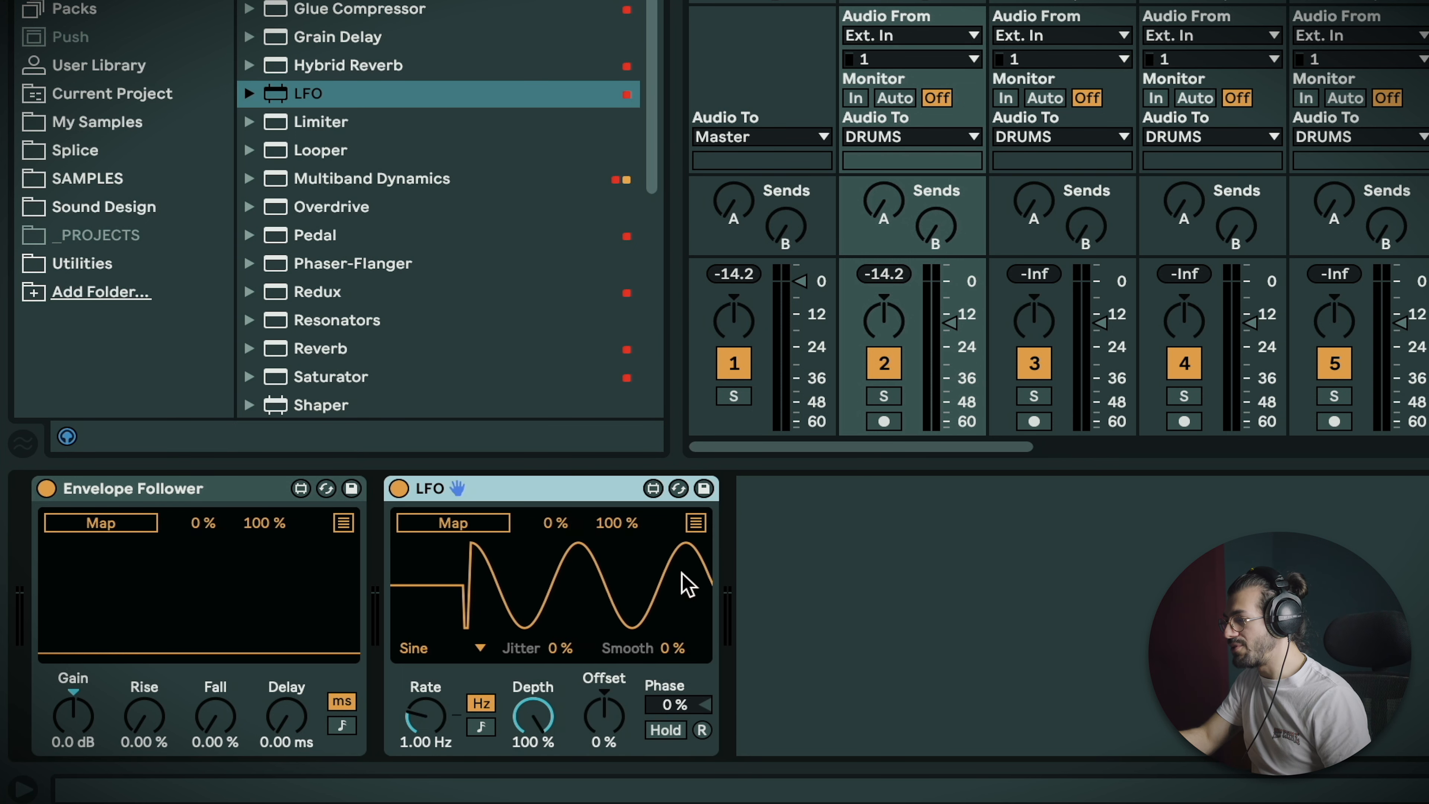
pyautogui.click(429, 724)
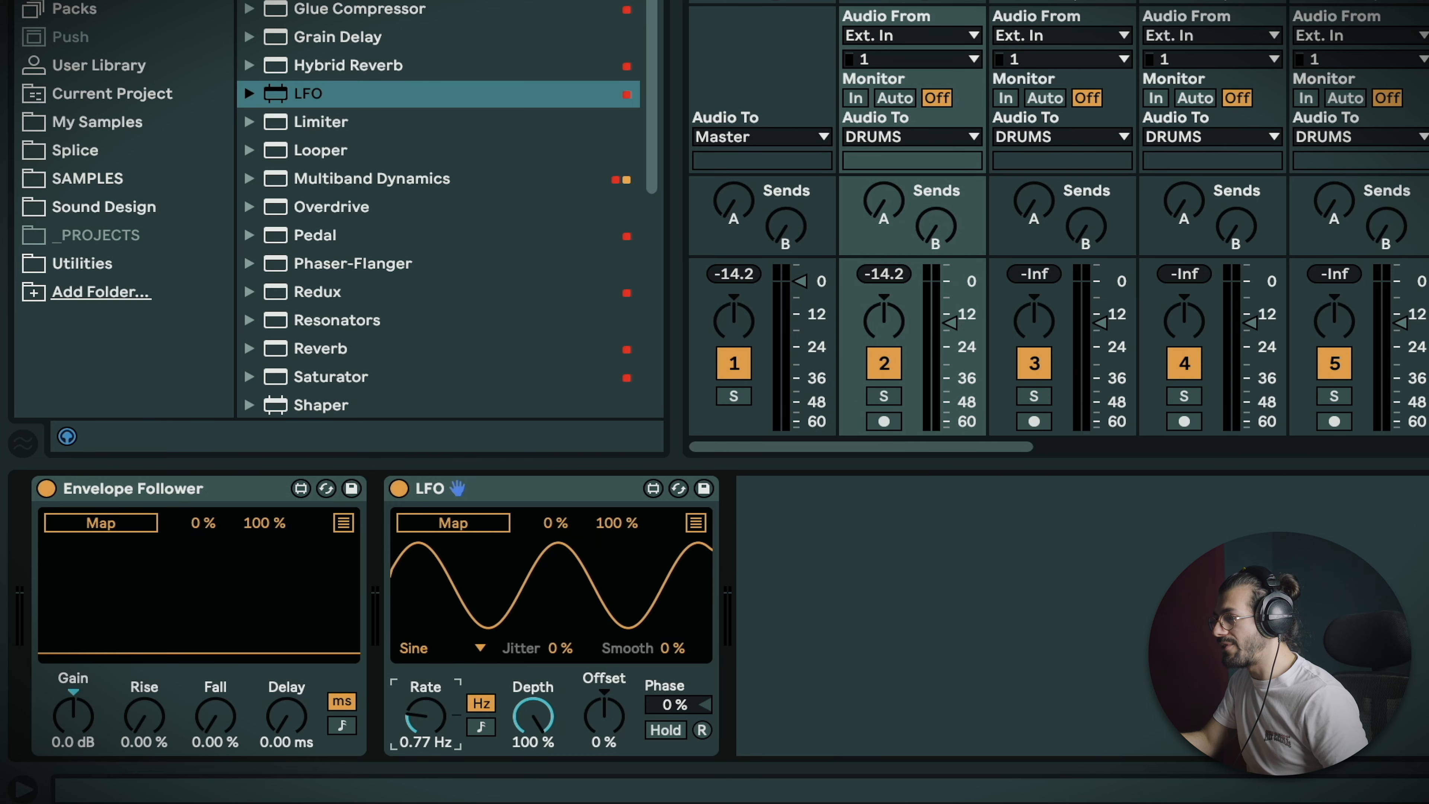
pyautogui.moveTo(648, 316); pyautogui.dragTo(796, 585)
pyautogui.moveTo(906, 640); pyautogui.dragTo(915, 529)
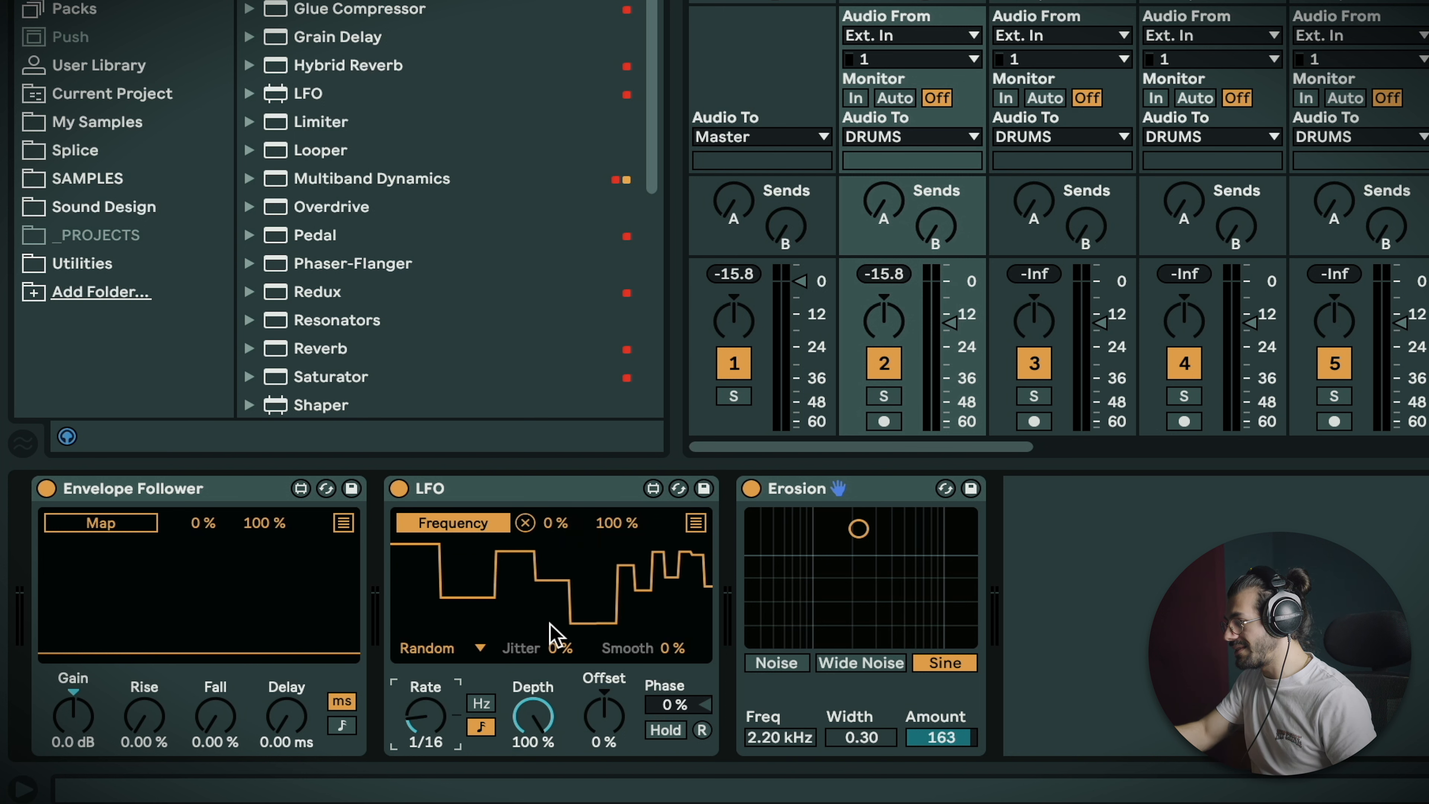
pyautogui.press('space')
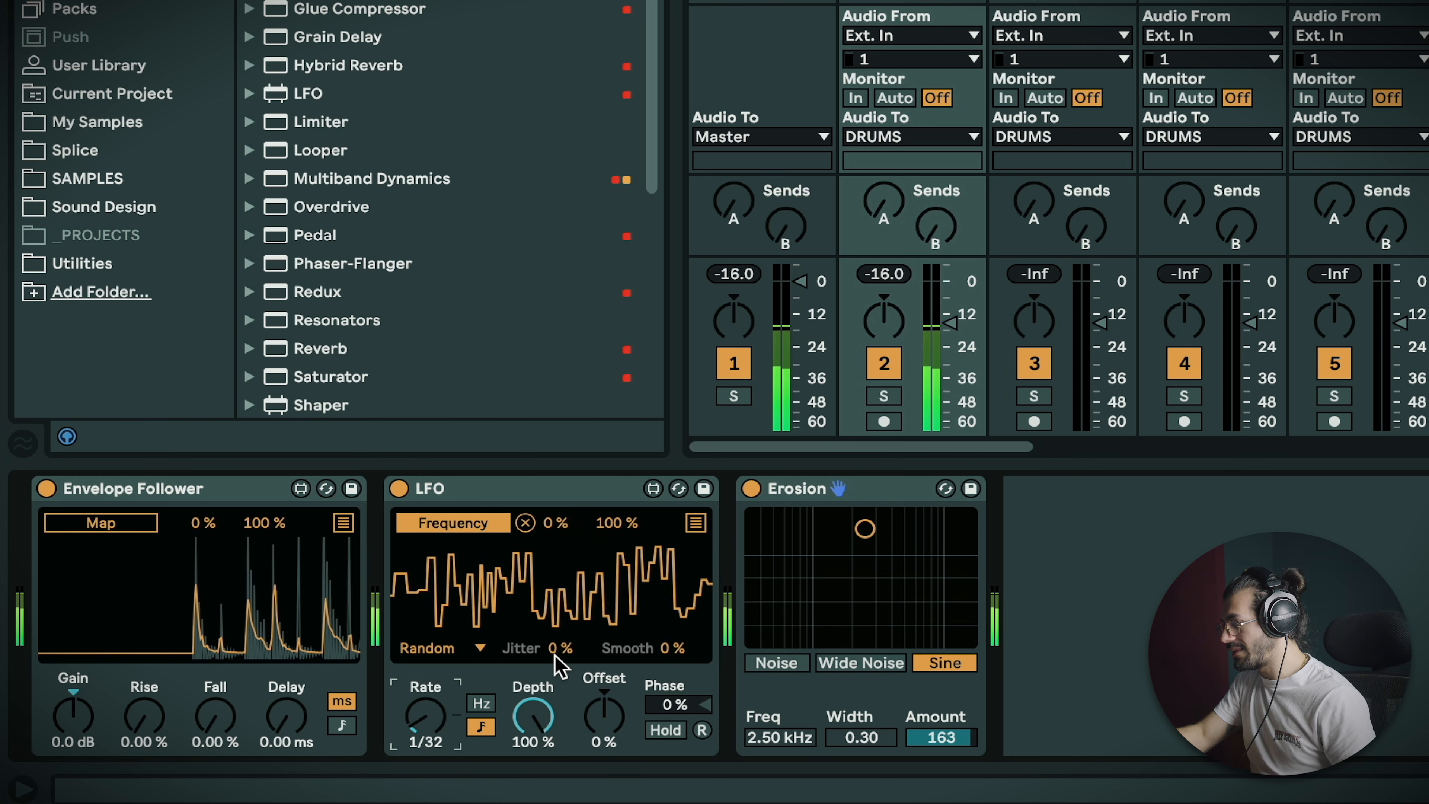
pyautogui.moveTo(922, 739); pyautogui.dragTo(922, 710)
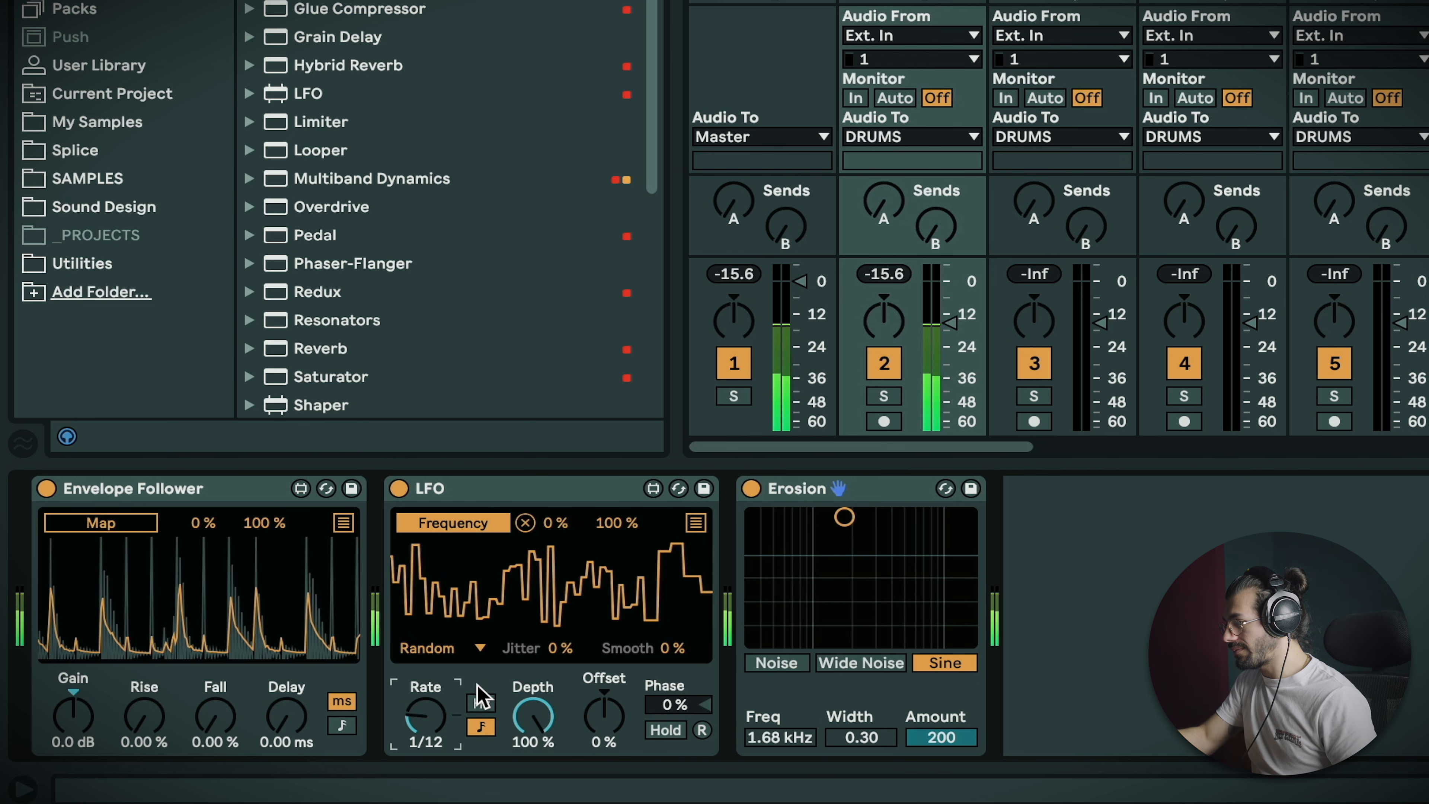
# Copy the LFO and Erosion to the end of track 65's device chain, arm that track, and set Erosion's amount to 59.8
pyautogui.click(799, 489)
pyautogui.click(604, 496)
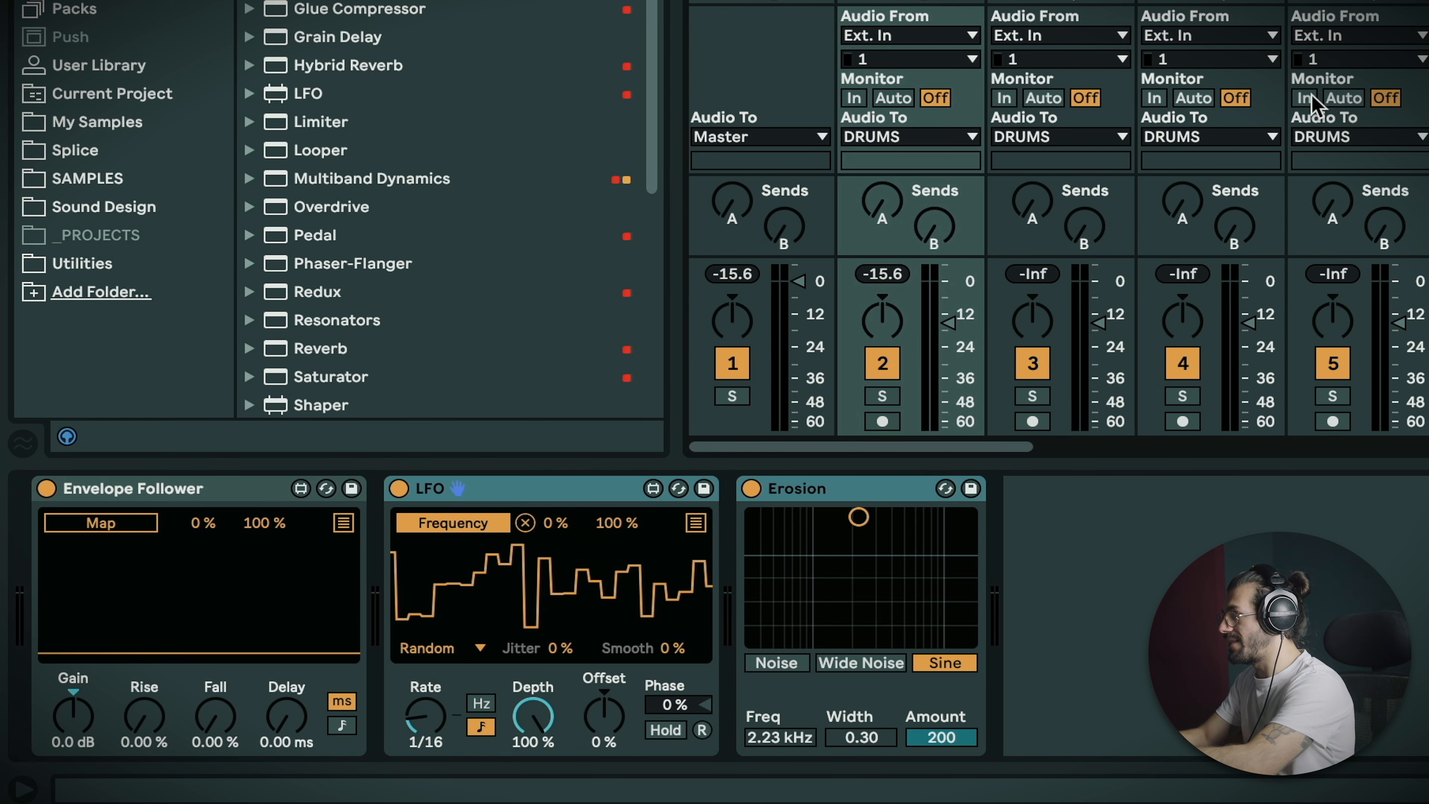
pyautogui.hscroll(20, 1313, 95)
pyautogui.hscroll(5, 1314, 101)
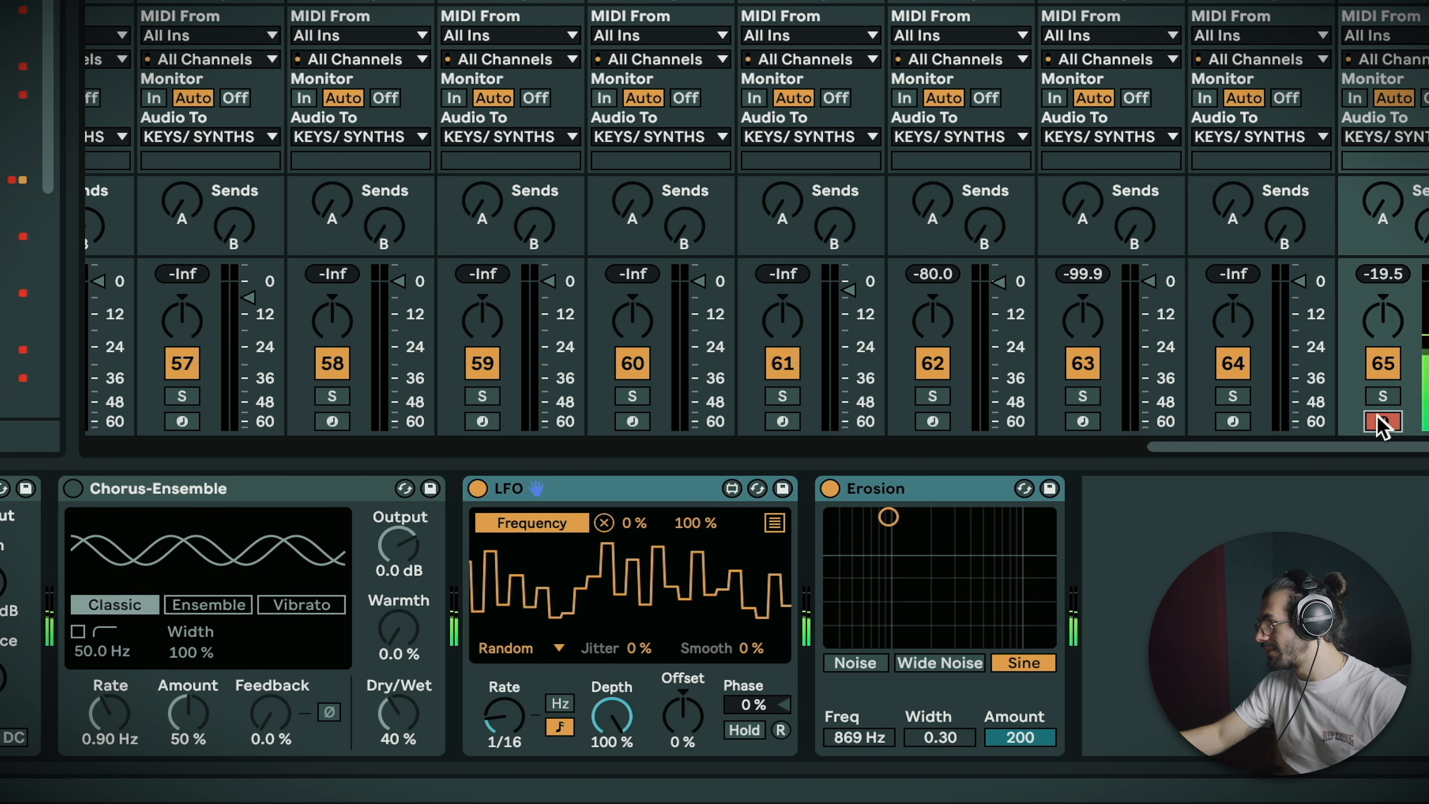
pyautogui.moveTo(1009, 737); pyautogui.dragTo(1010, 793)
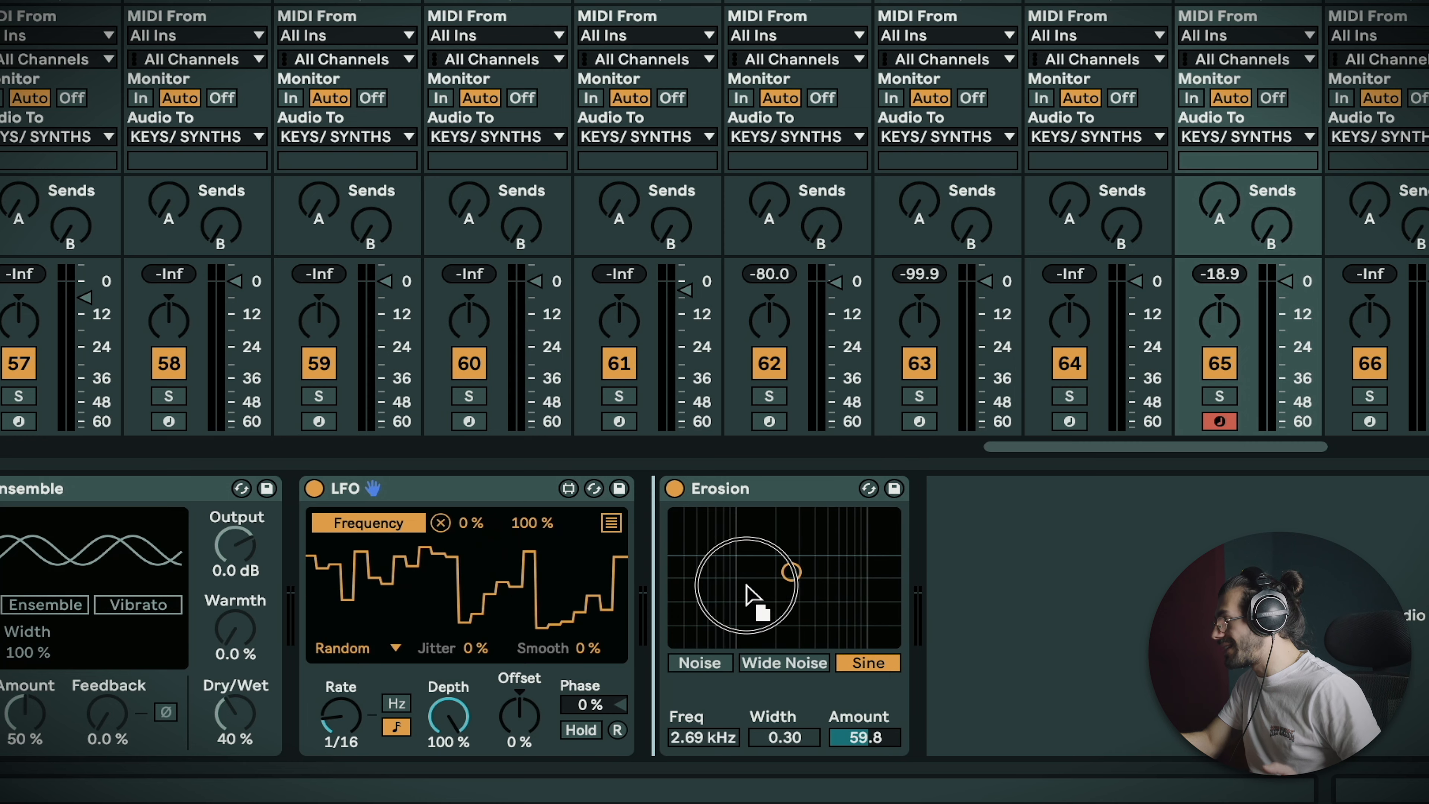
# Add a Utility after Erosion on track 65 and map the LFO's second modulation slot to the Utility's Balance
pyautogui.moveTo(761, 601); pyautogui.dragTo(972, 594)
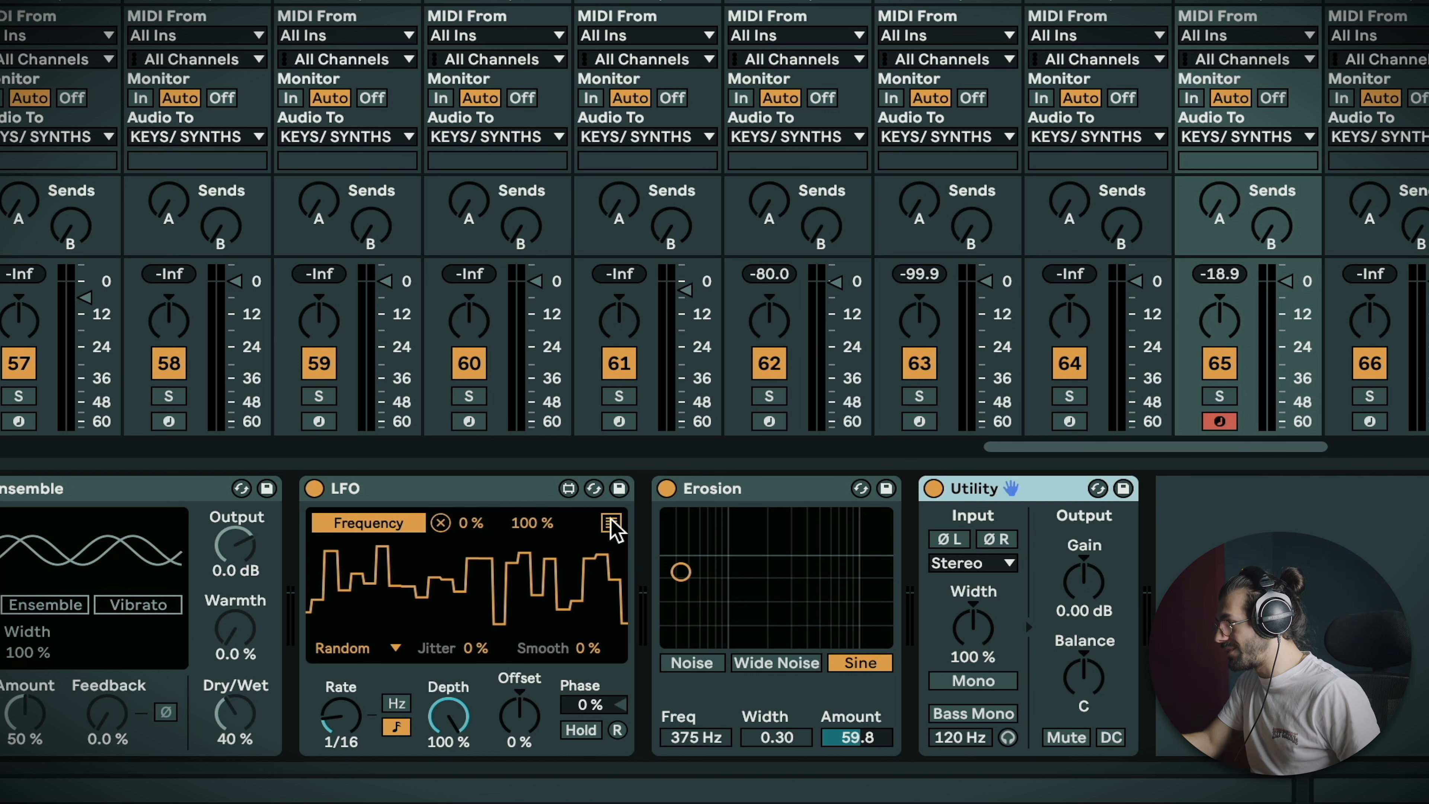
pyautogui.click(611, 523)
pyautogui.click(364, 548)
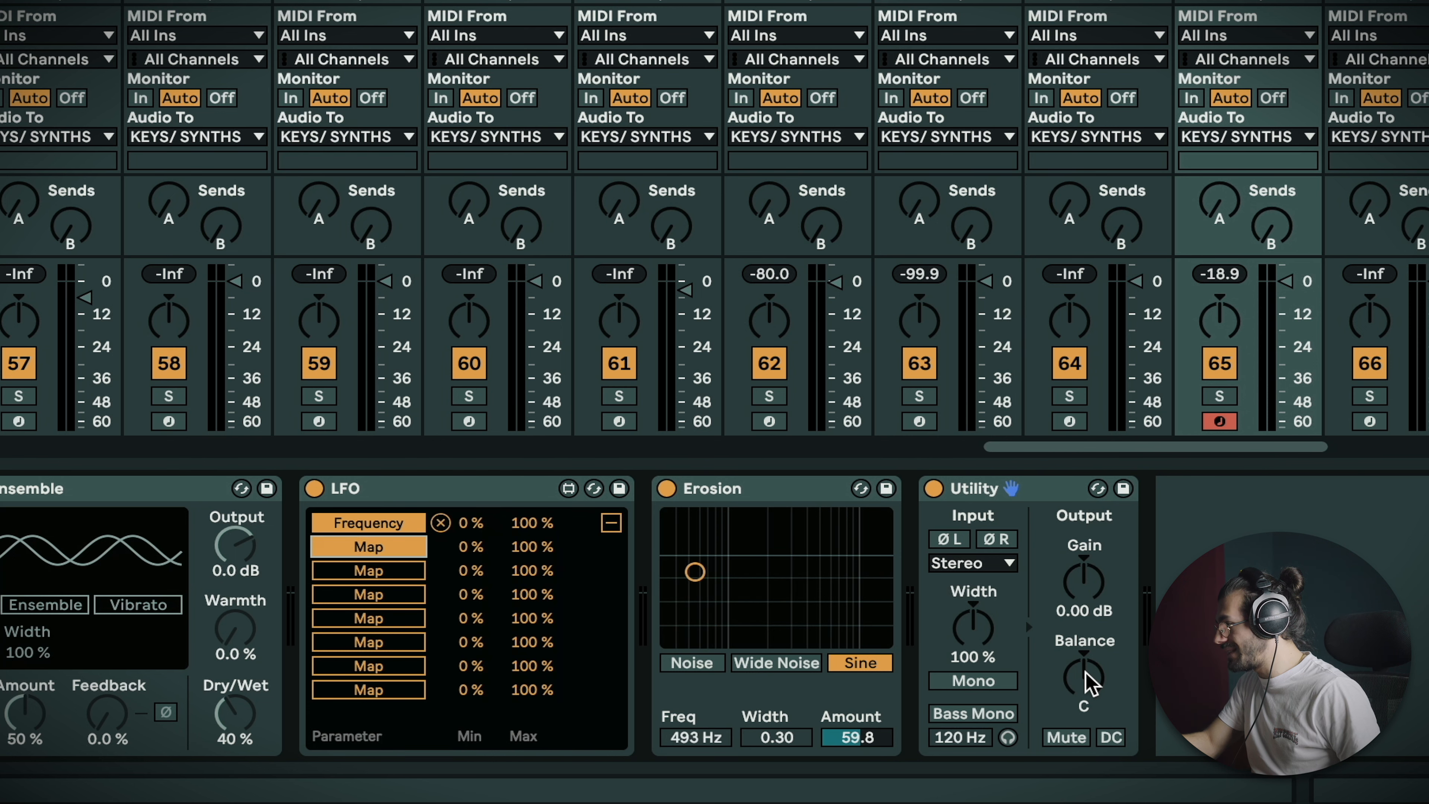
pyautogui.click(1090, 681)
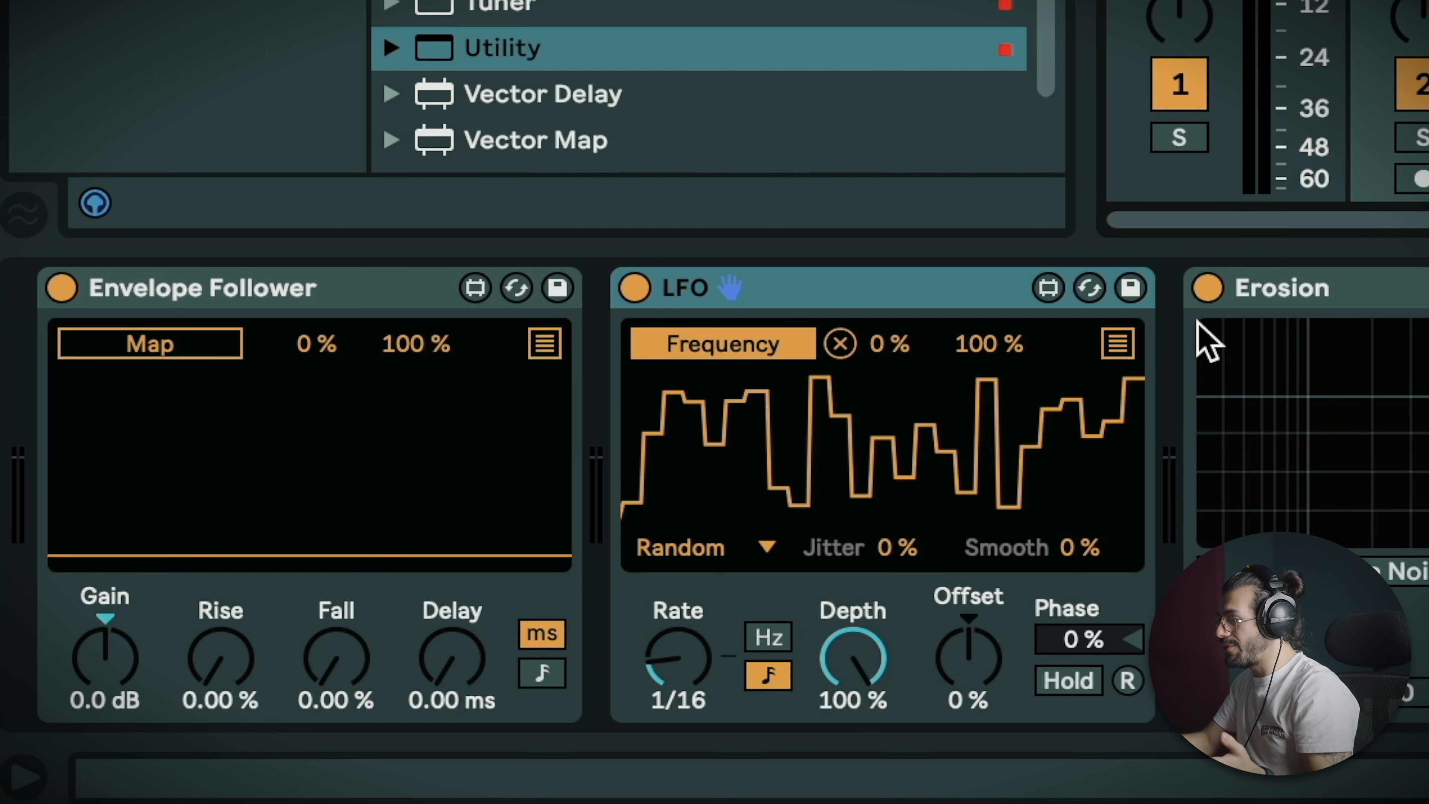
# Delete the LFO from the drum track and map the Envelope Follower to Erosion's Amount
pyautogui.click(980, 276)
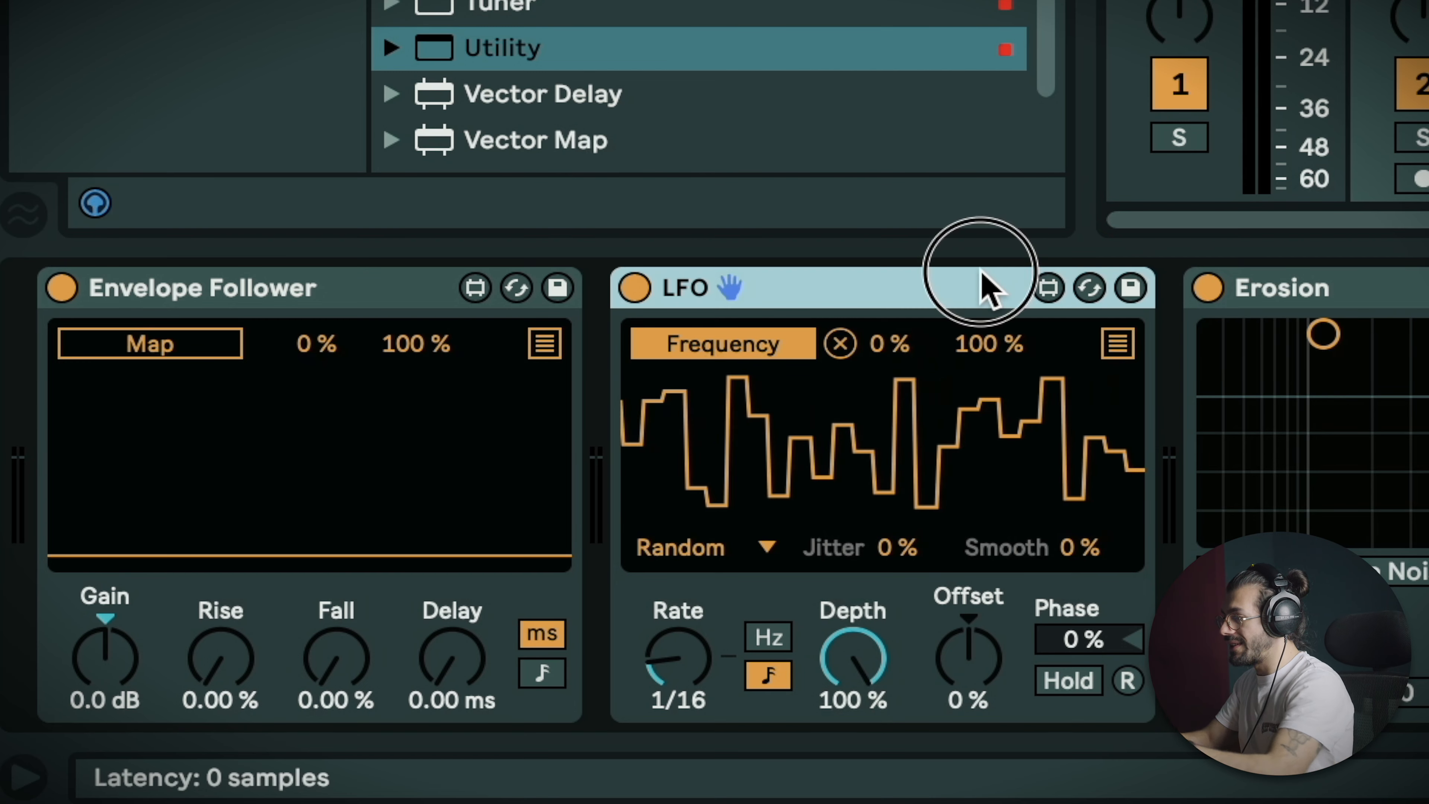
pyautogui.press('Delete')
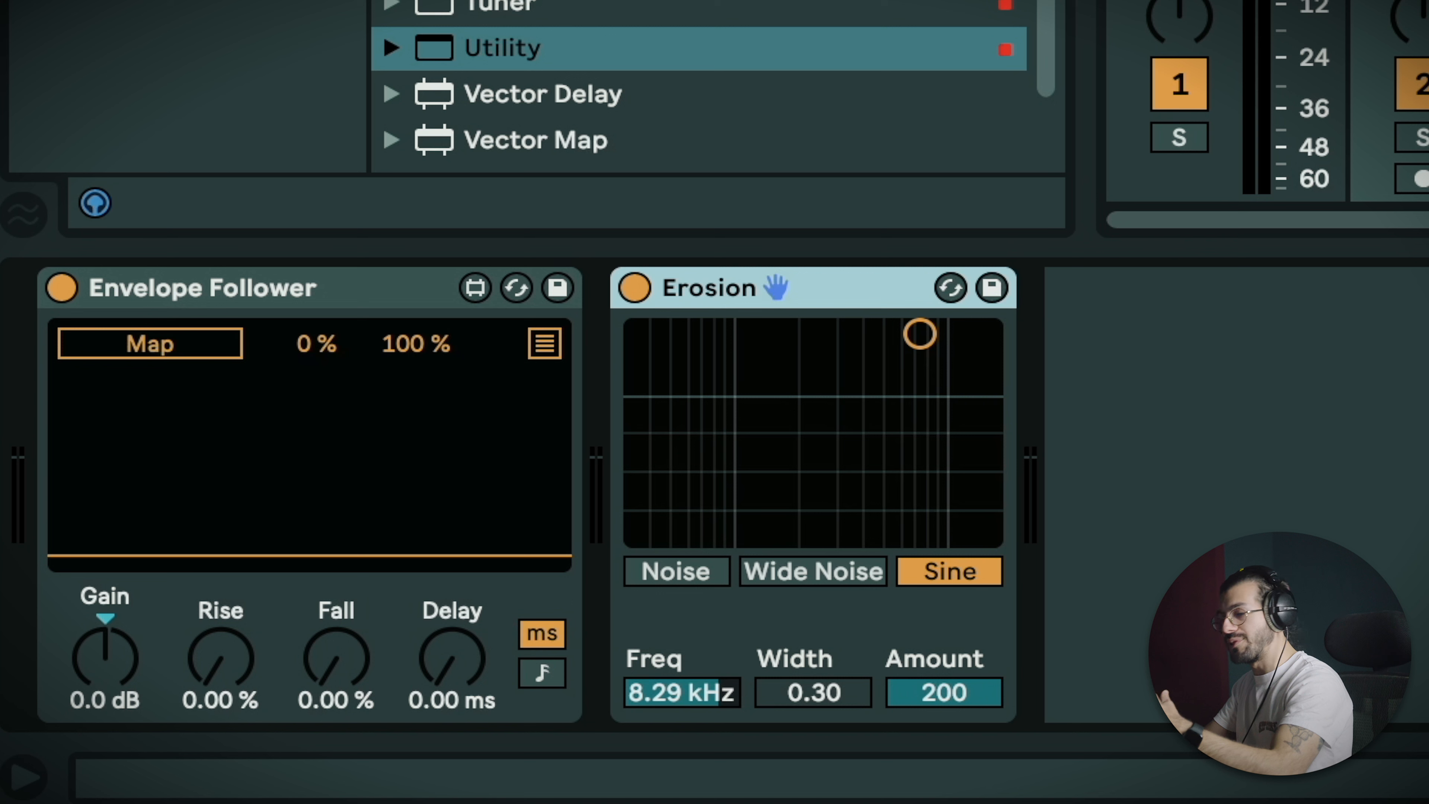
pyautogui.click(155, 346)
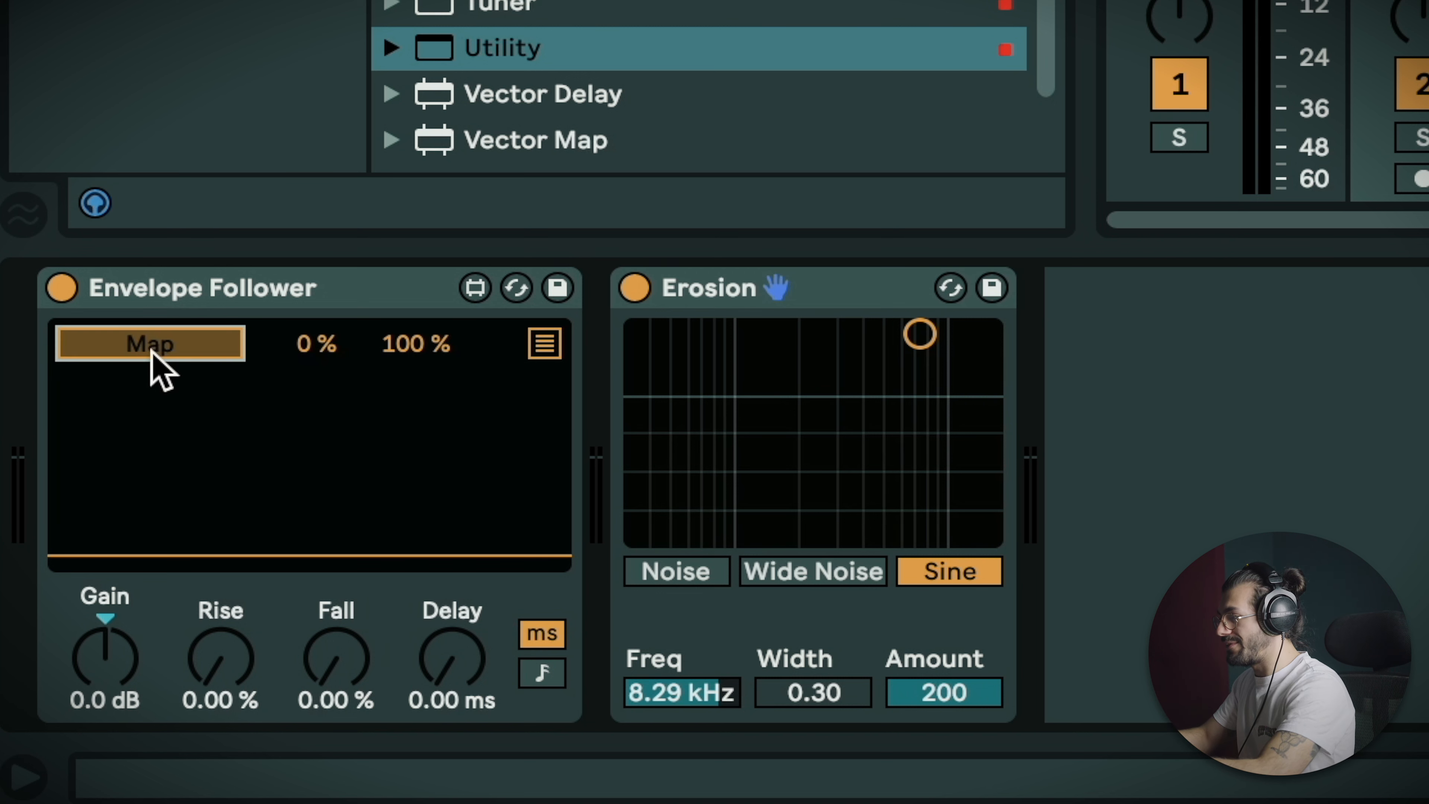
pyautogui.click(923, 691)
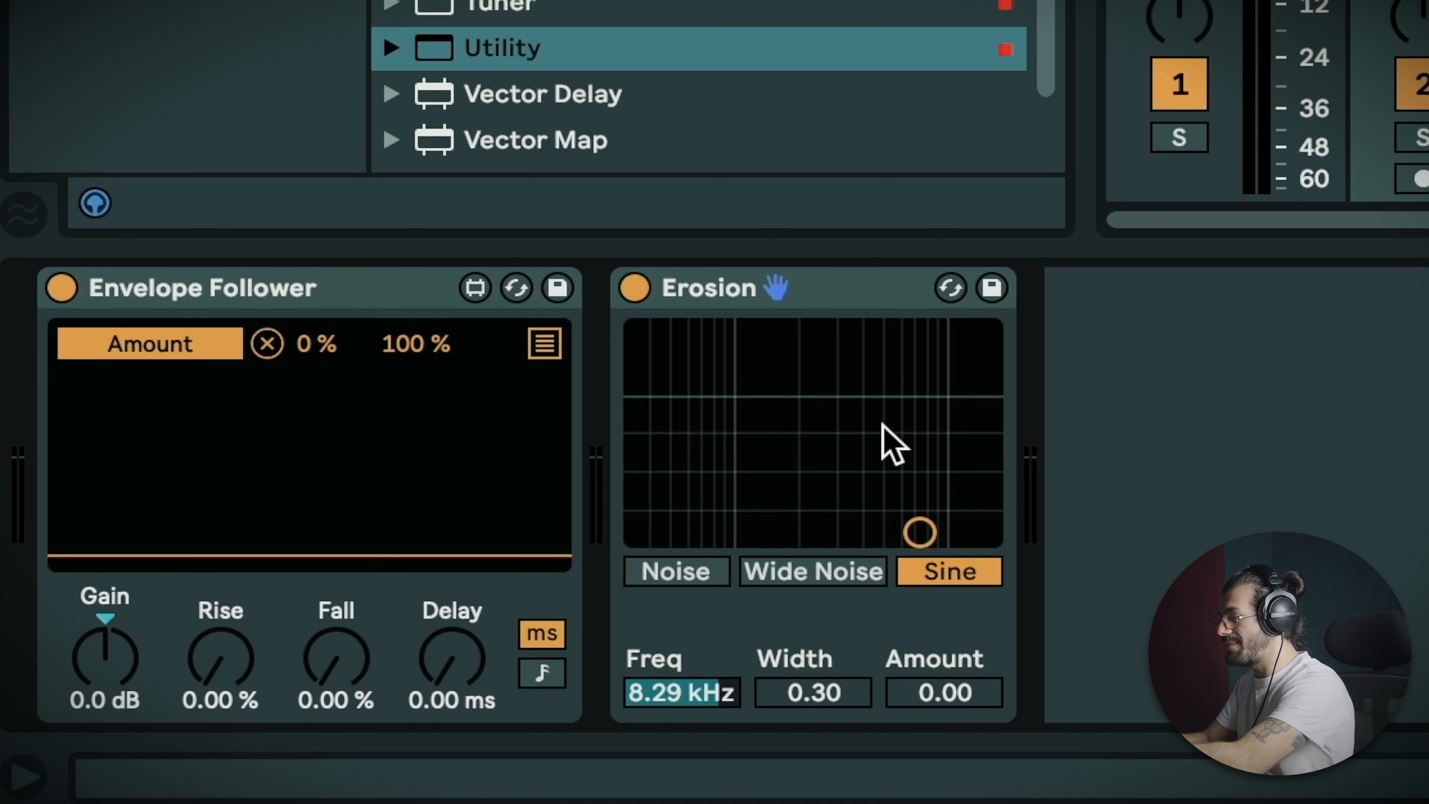
# While playing the drums, set the Amount mapping's minimum to 48 %, the Envelope Follower's gain to 4.4 dB and Erosion's frequency to 2.40 kHz
pyautogui.press('space')
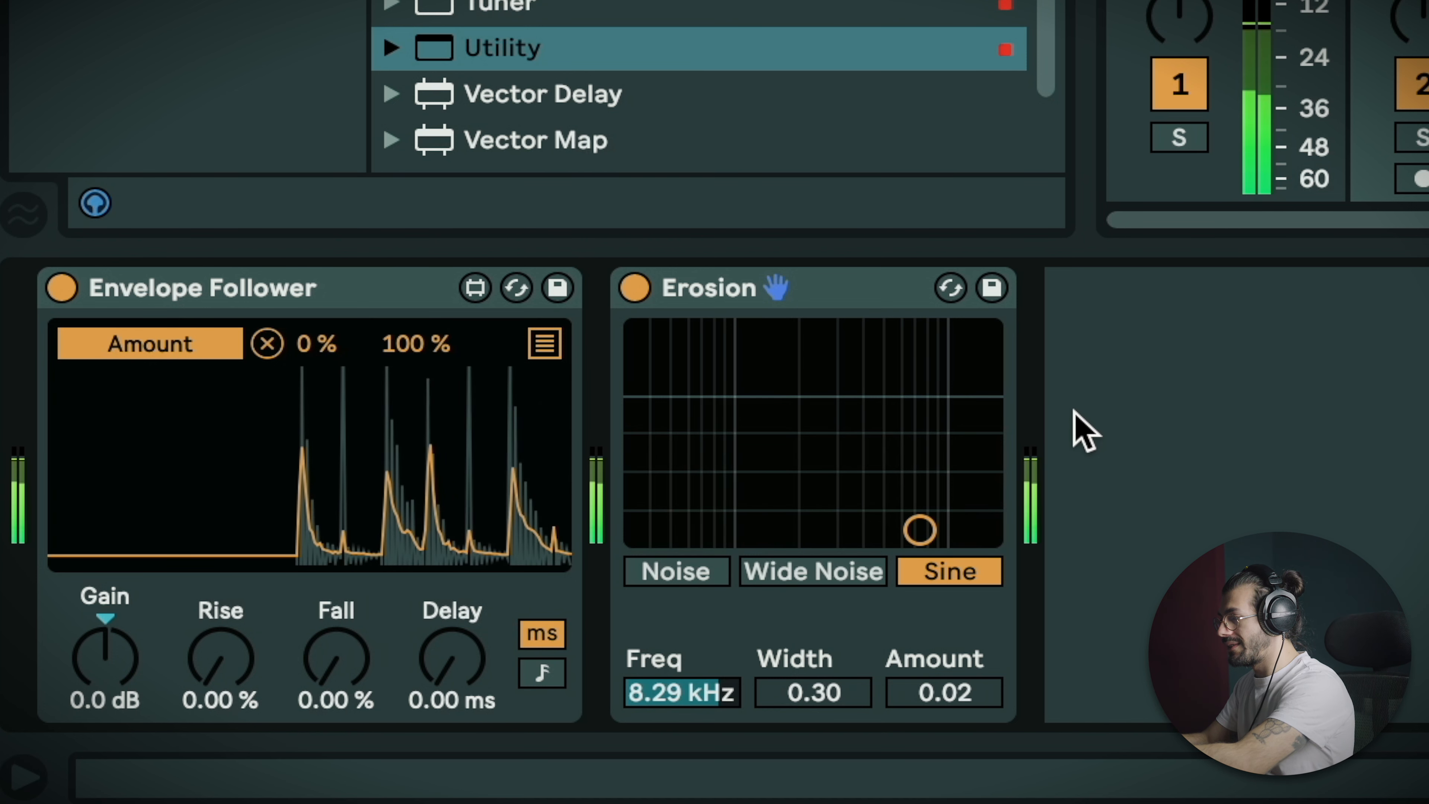
pyautogui.moveTo(83, 654)
pyautogui.mouseDown()
pyautogui.moveTo(83, 606)
pyautogui.moveTo(102, 701)
pyautogui.moveTo(105, 670)
pyautogui.mouseUp()
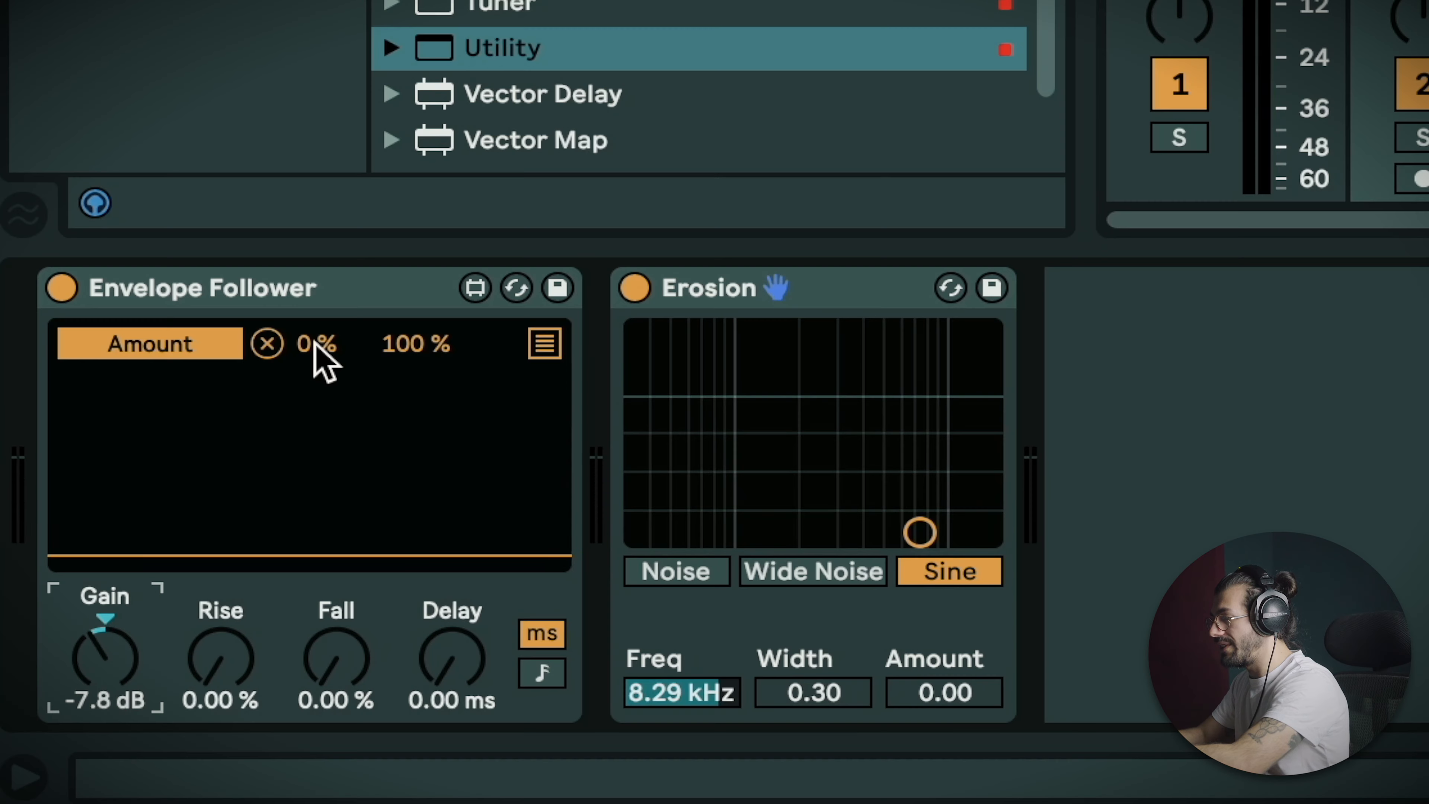
pyautogui.press('space')
pyautogui.moveTo(317, 345); pyautogui.dragTo(315, 227)
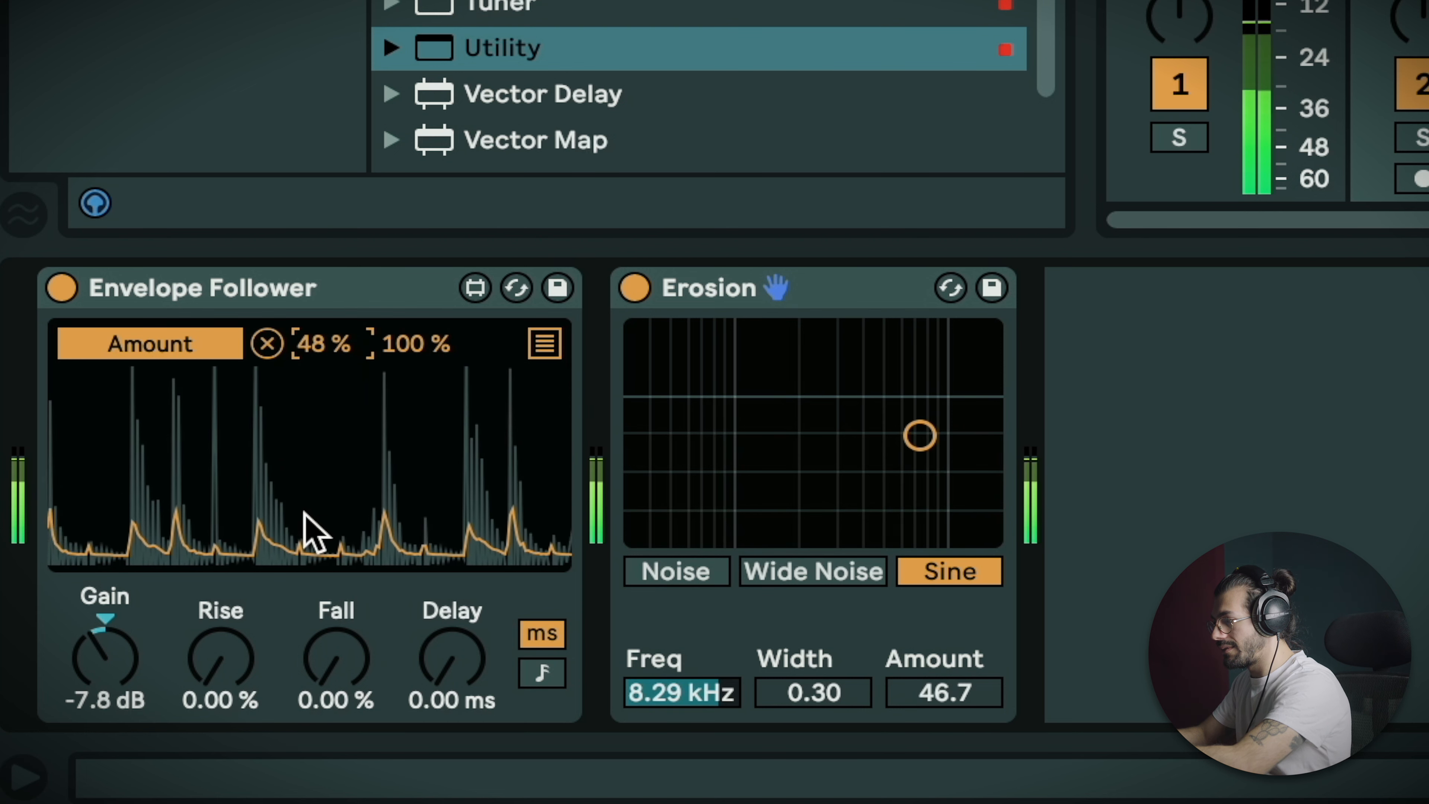
pyautogui.moveTo(106, 660); pyautogui.dragTo(109, 583)
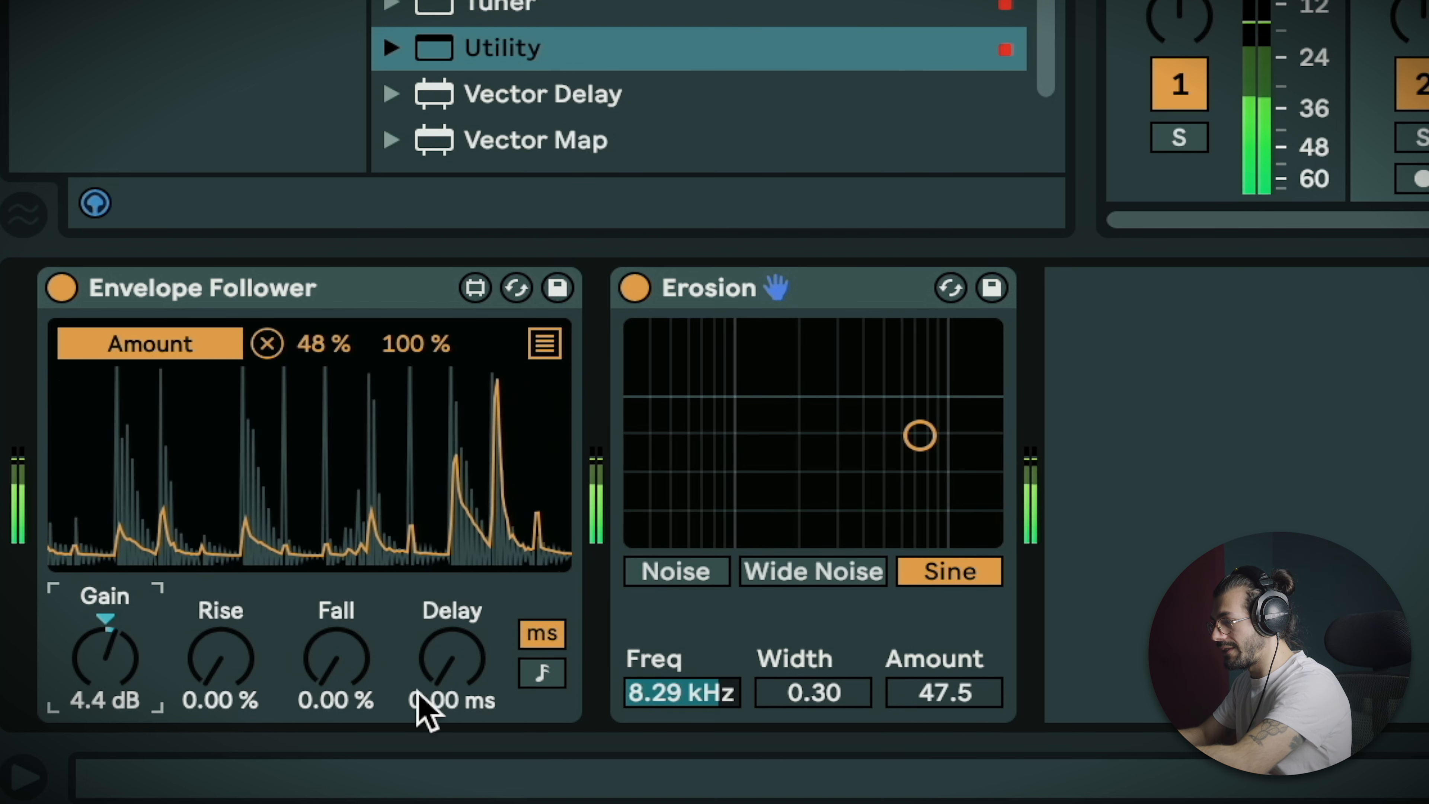
pyautogui.moveTo(676, 701); pyautogui.dragTo(675, 765)
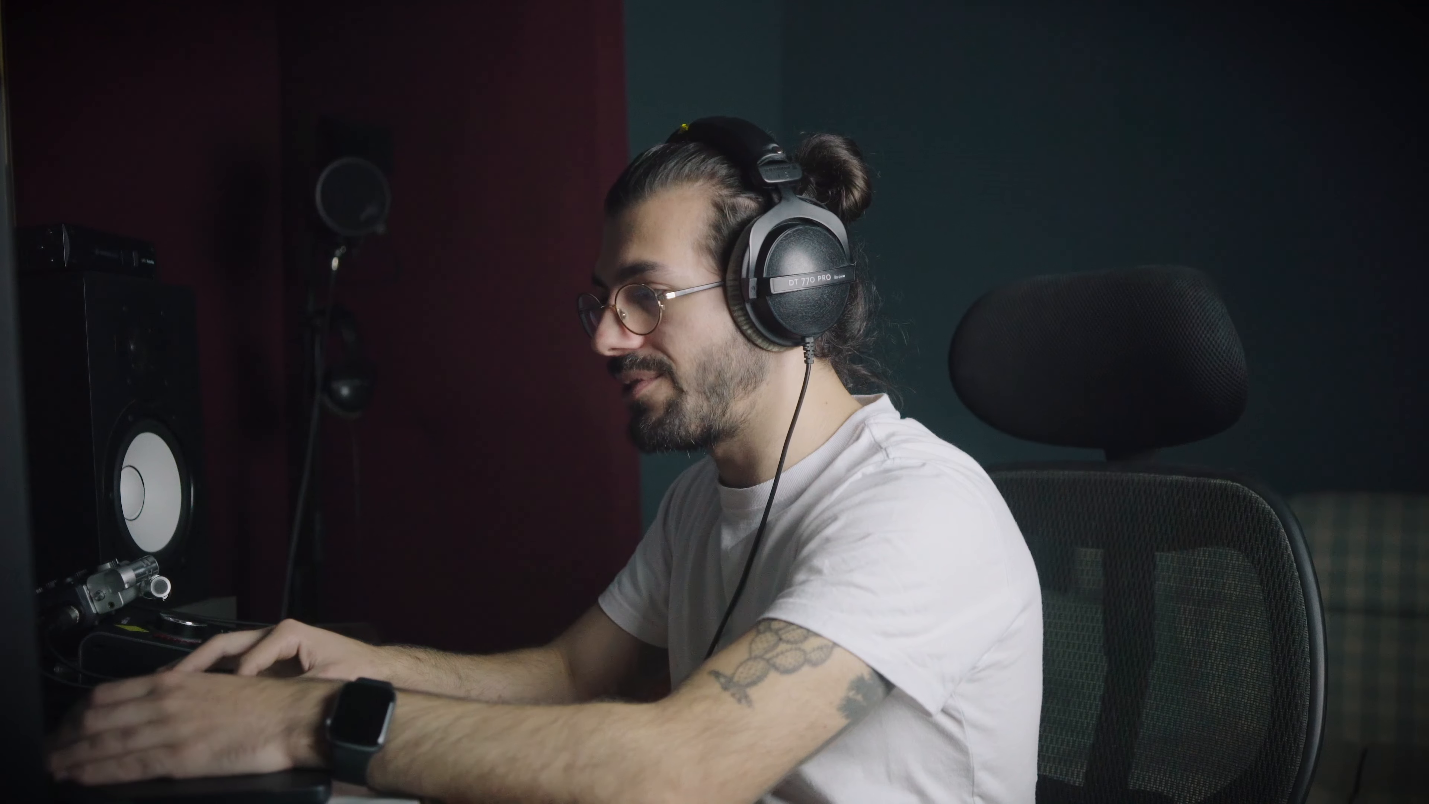
# Map the Envelope Follower's second slot to Erosion's frequency with a 47 % minimum, and collapse the mapping list
pyautogui.click(544, 344)
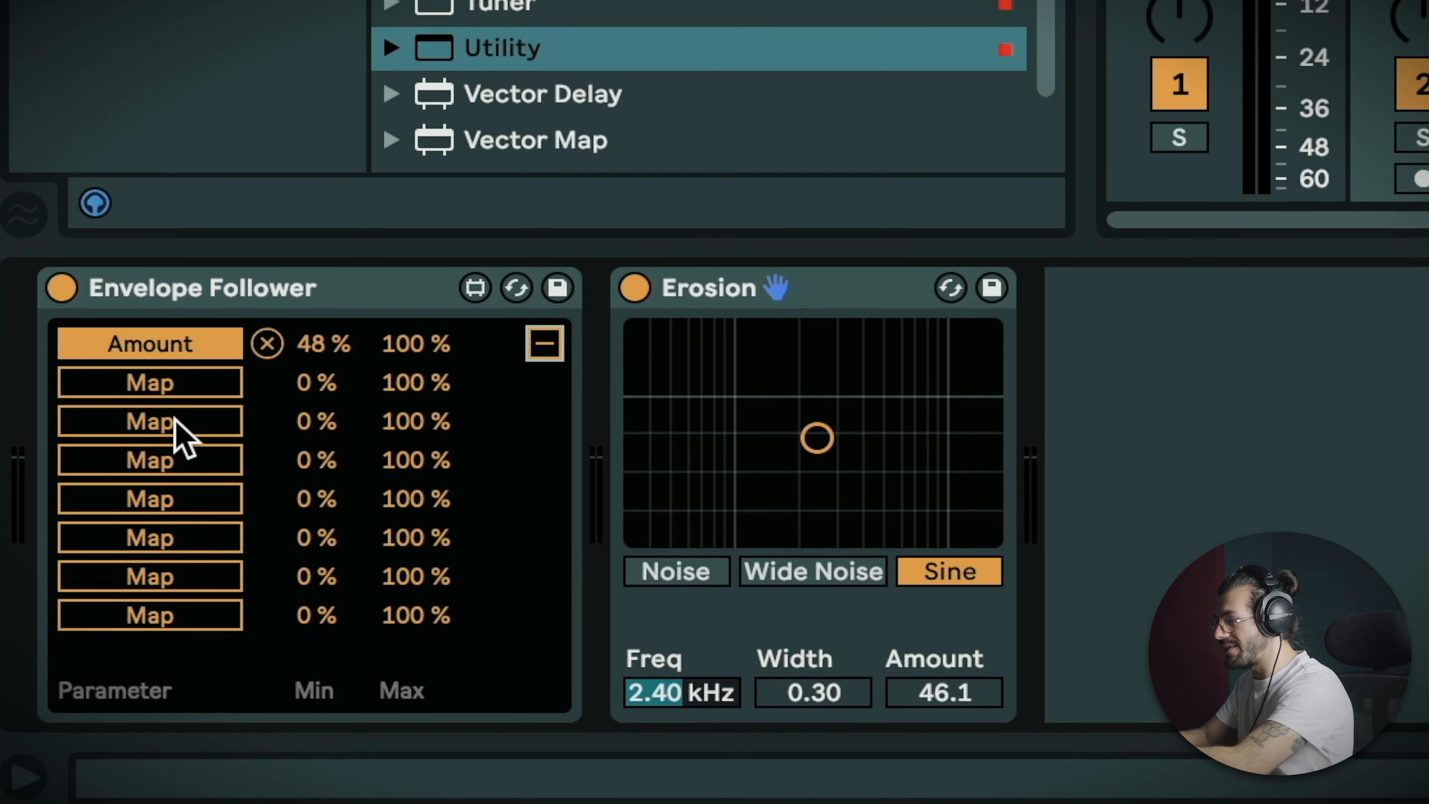
pyautogui.click(147, 383)
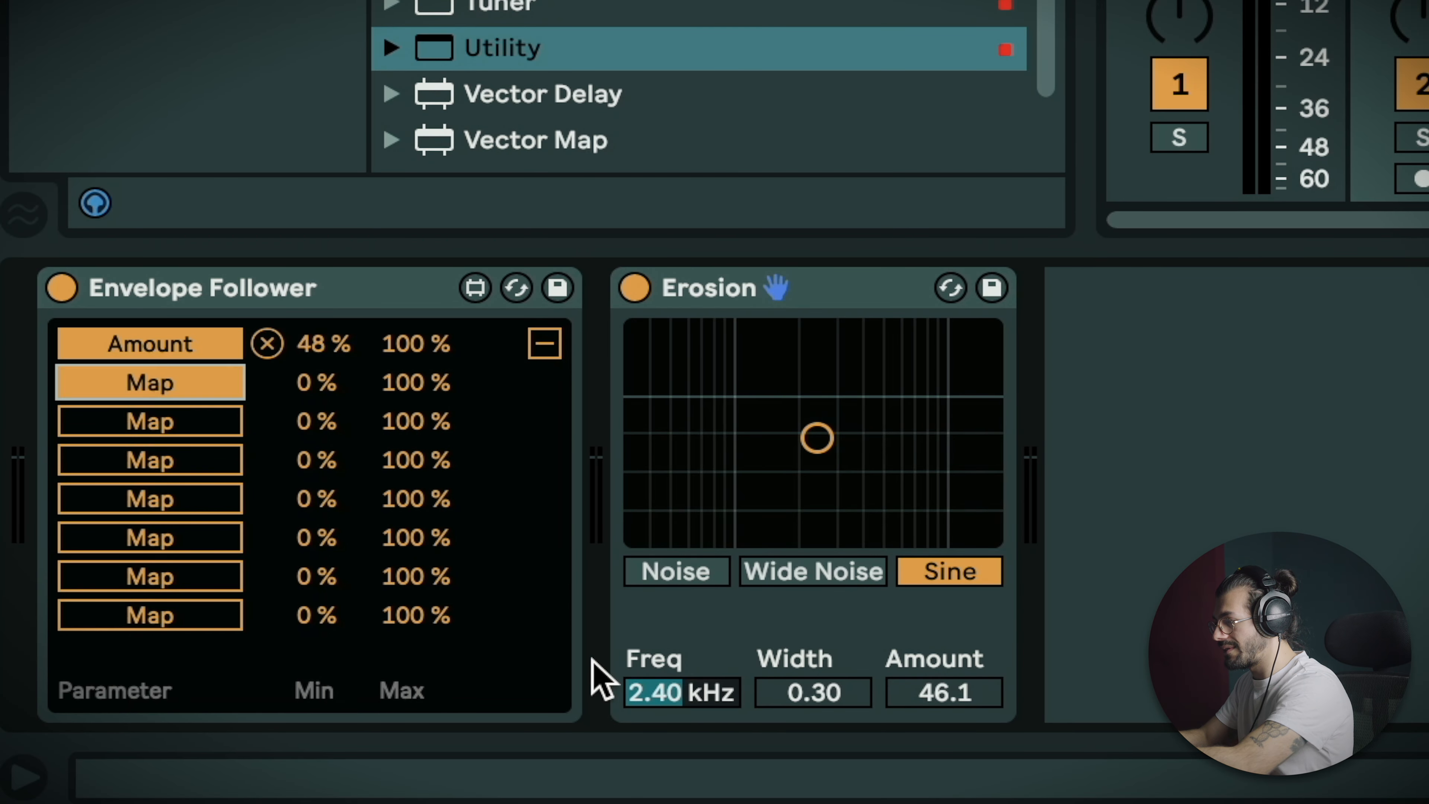
pyautogui.click(678, 694)
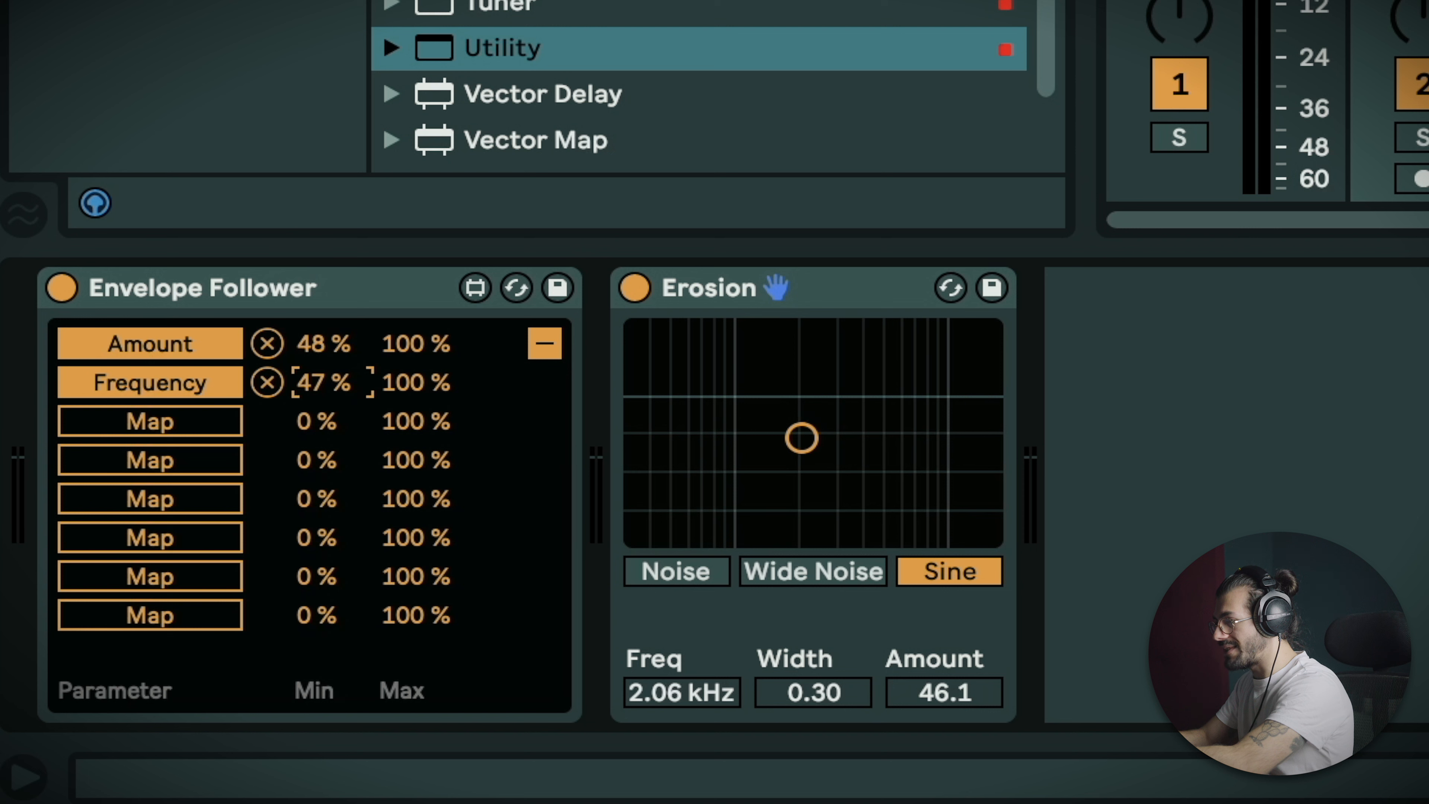
pyautogui.click(543, 352)
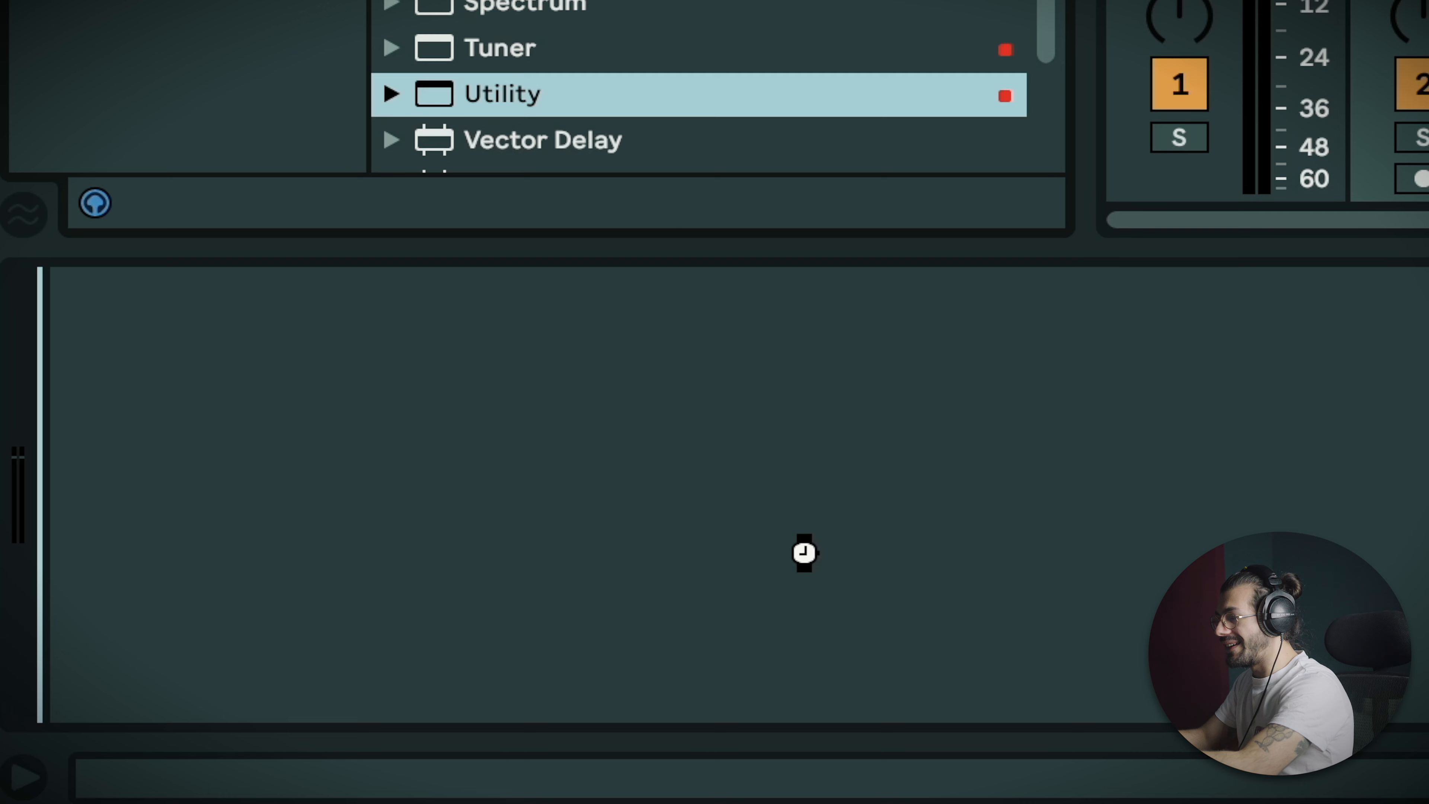
# Add a Utility to the emptied drum track, and in Arrangement View draw and play stepped Track Volume automation on the SubLab track
pyautogui.moveTo(804, 549); pyautogui.dragTo(806, 549)
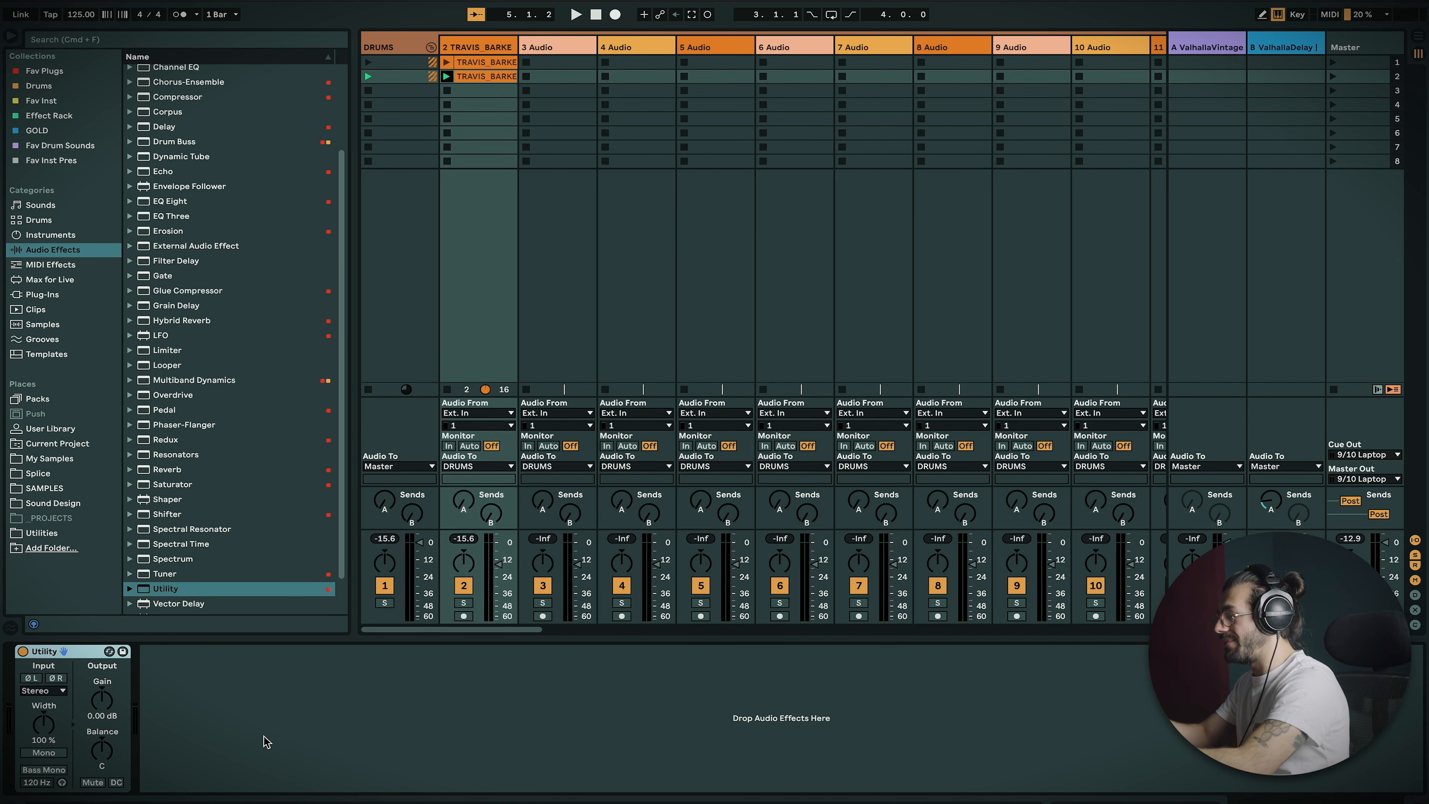
pyautogui.press('Tab')
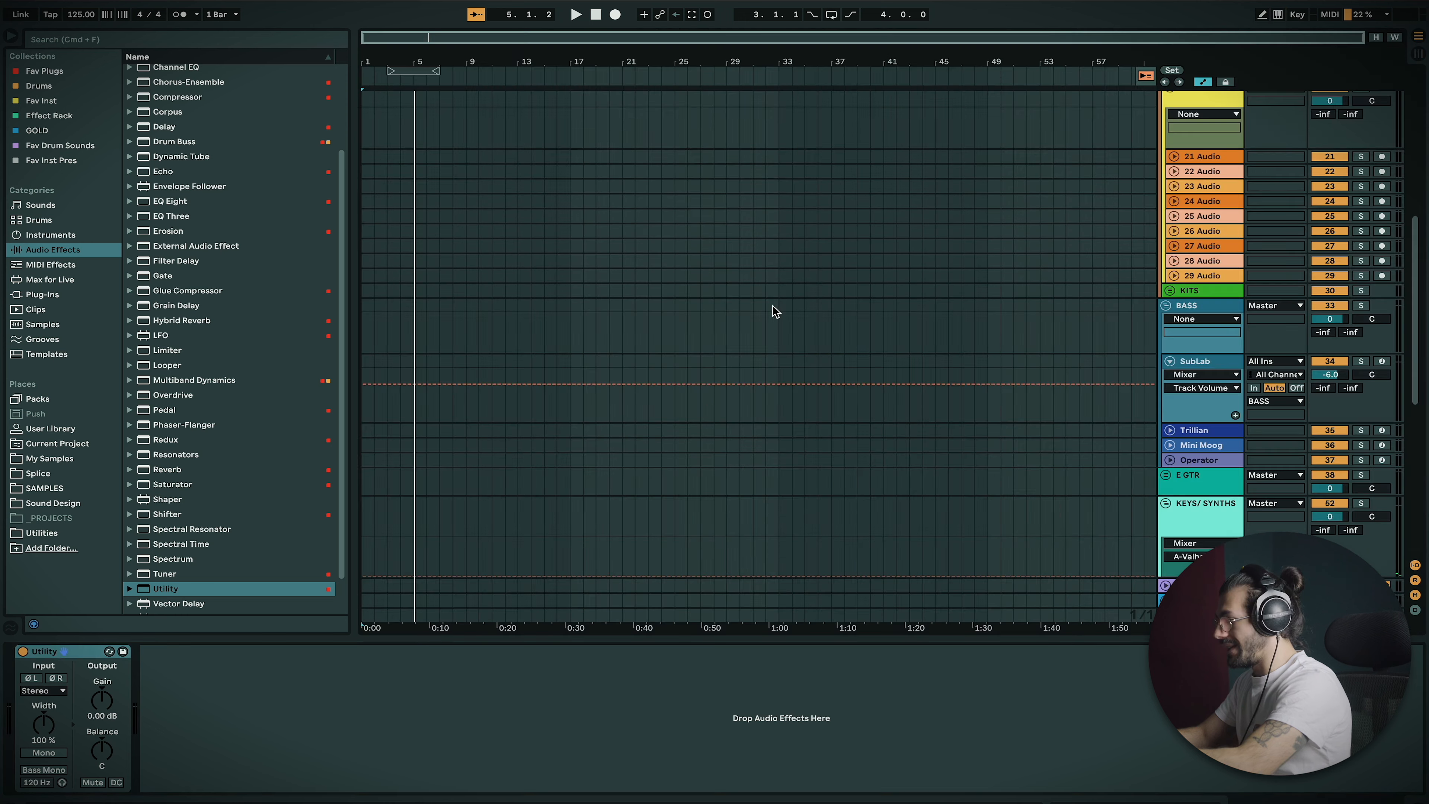
pyautogui.click(532, 374)
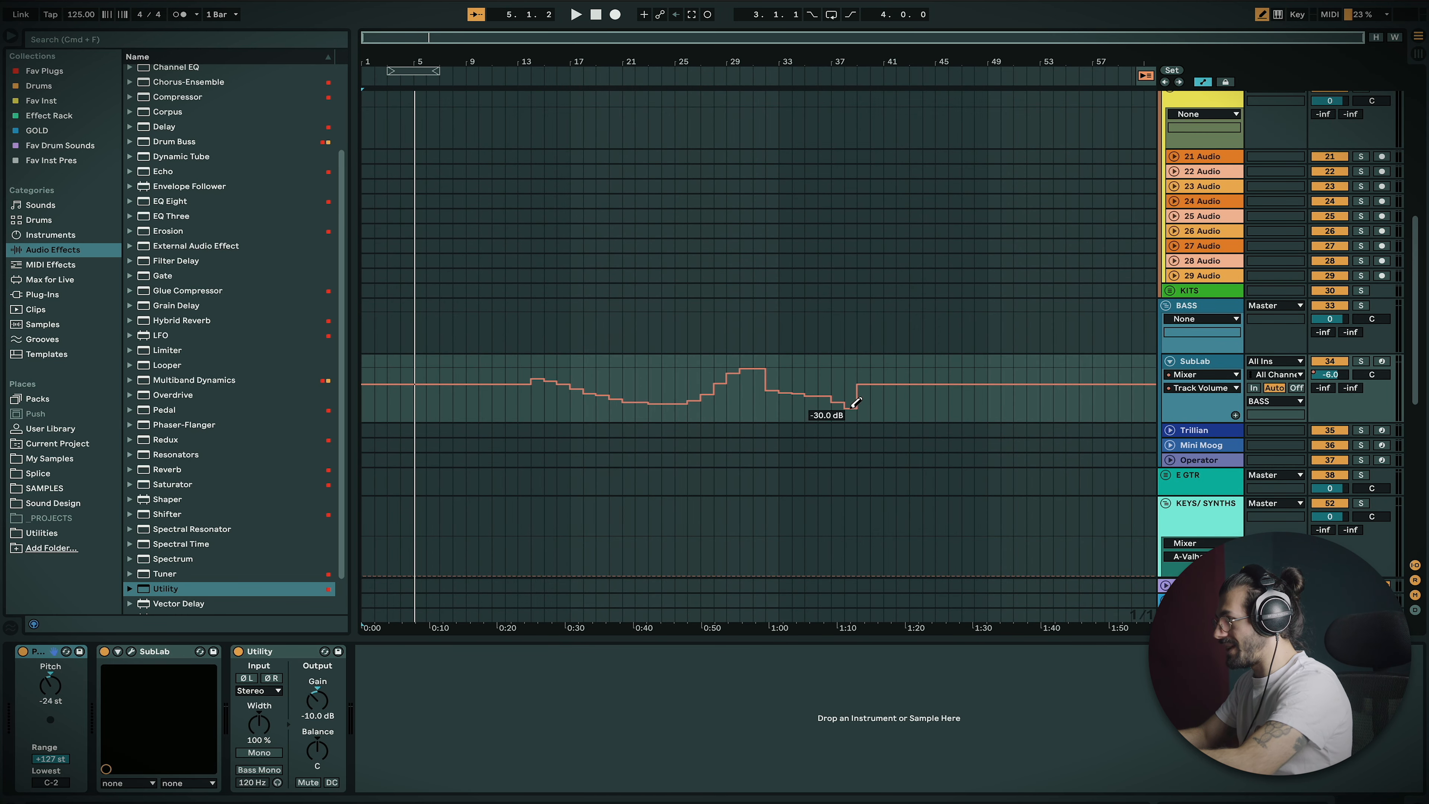
pyautogui.press('space')
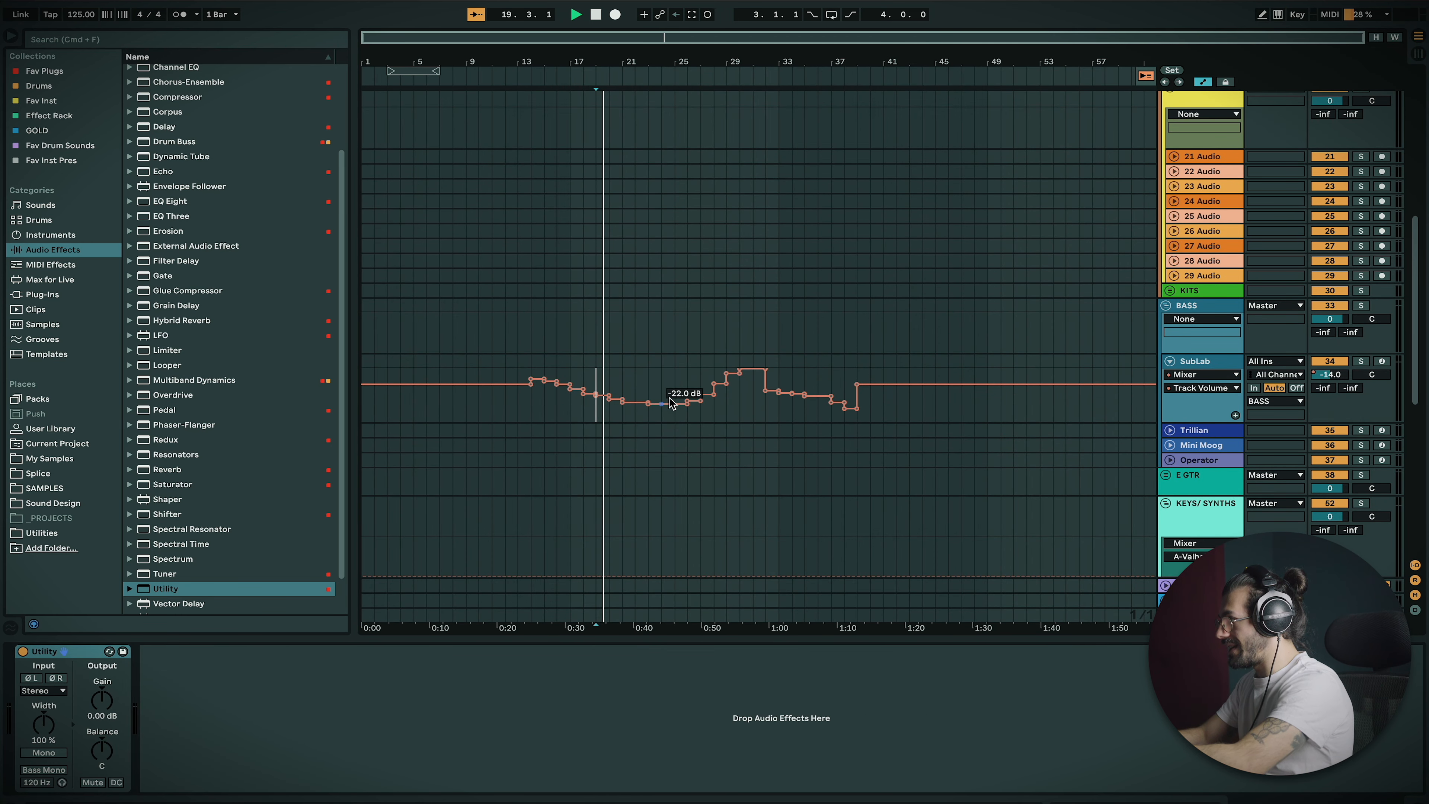
pyautogui.click(669, 399)
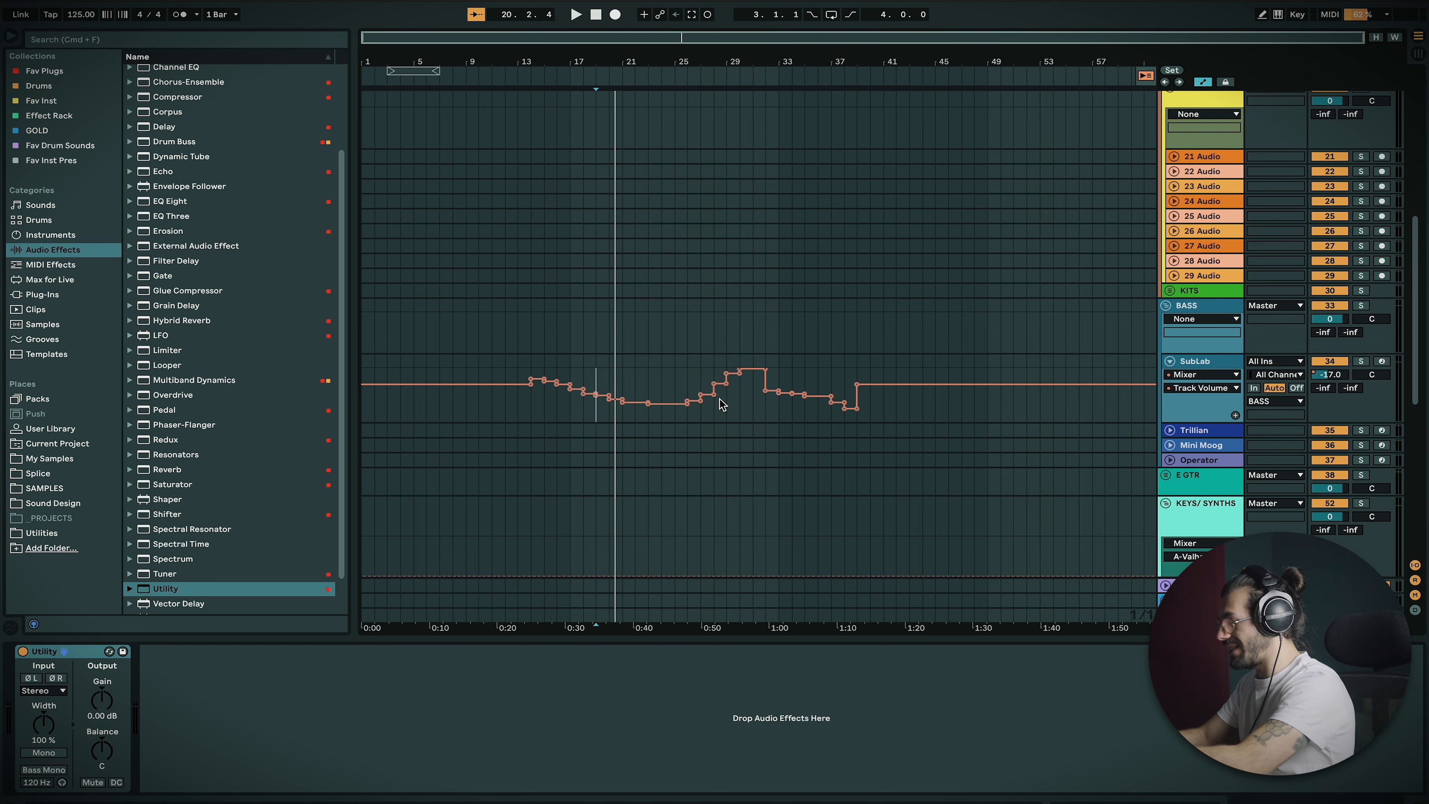
# Redraw the SubLab track's volume automation as a smooth freehand curve with the grid off, play it, and leave draw mode
pyautogui.click(611, 409)
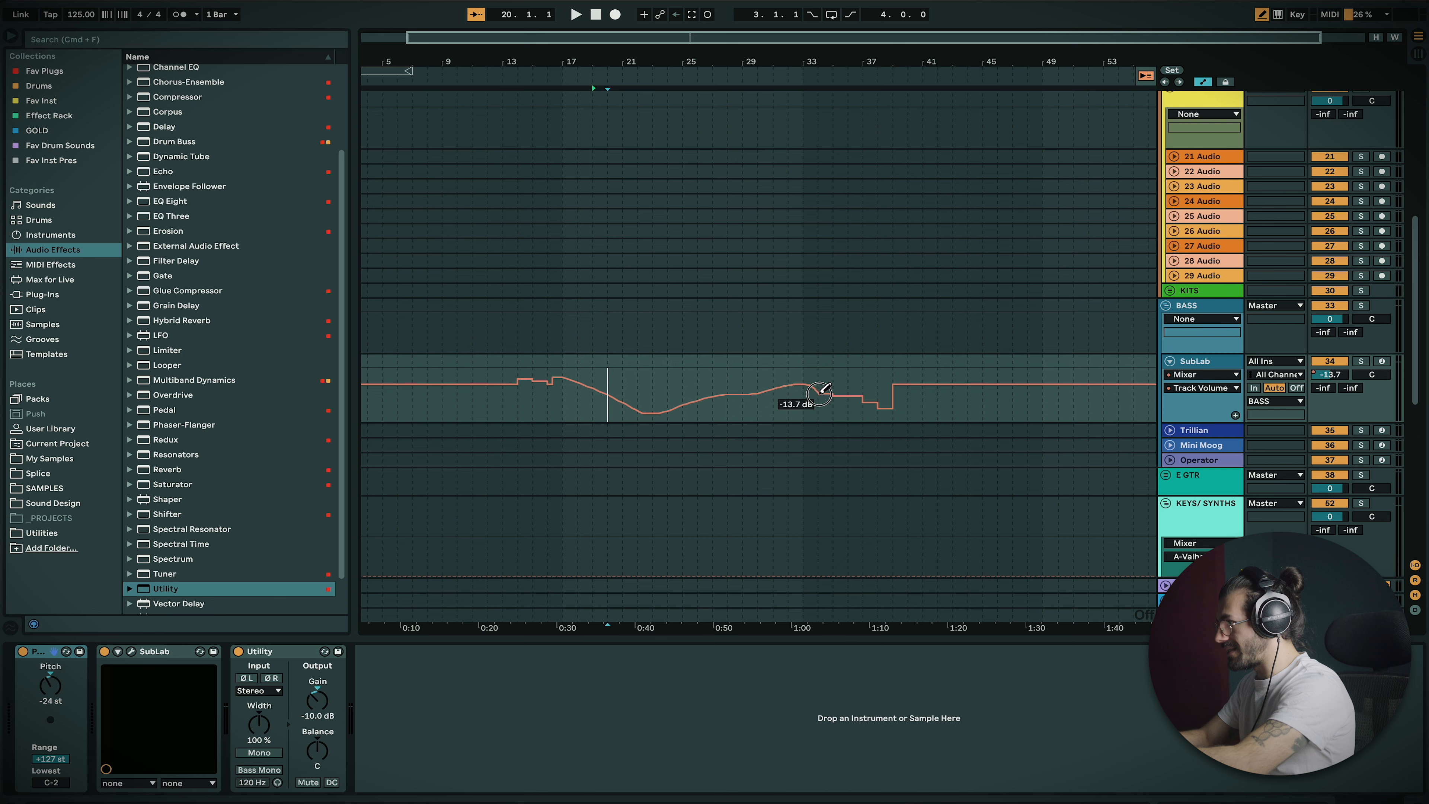
pyautogui.press('space')
pyautogui.press('b')
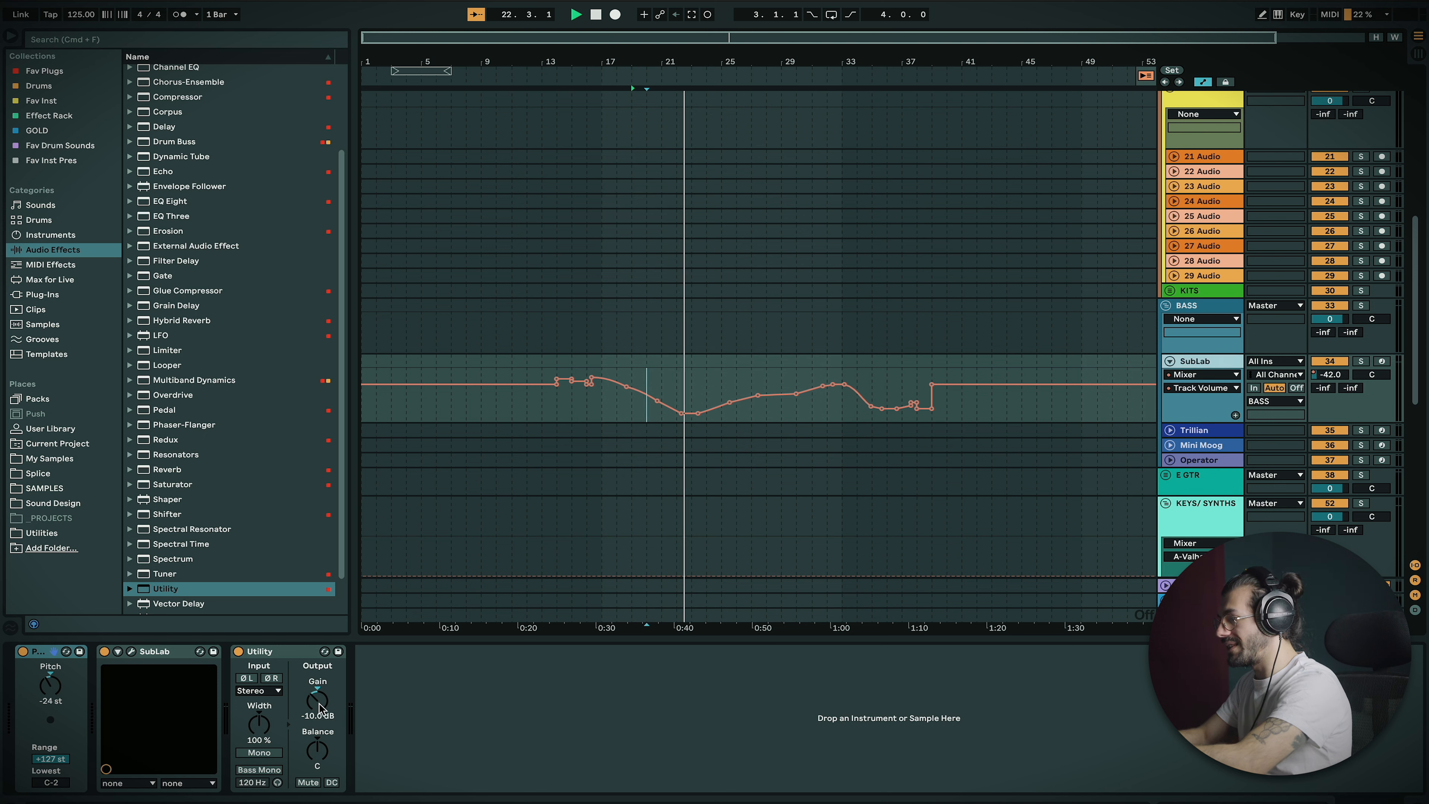
# On the SubLab track's Utility, set the gain to -7.78 dB and the Bass Mono frequency to 90.5 Hz, leaving Bass Mono switched off
pyautogui.moveTo(319, 708); pyautogui.dragTo(319, 698)
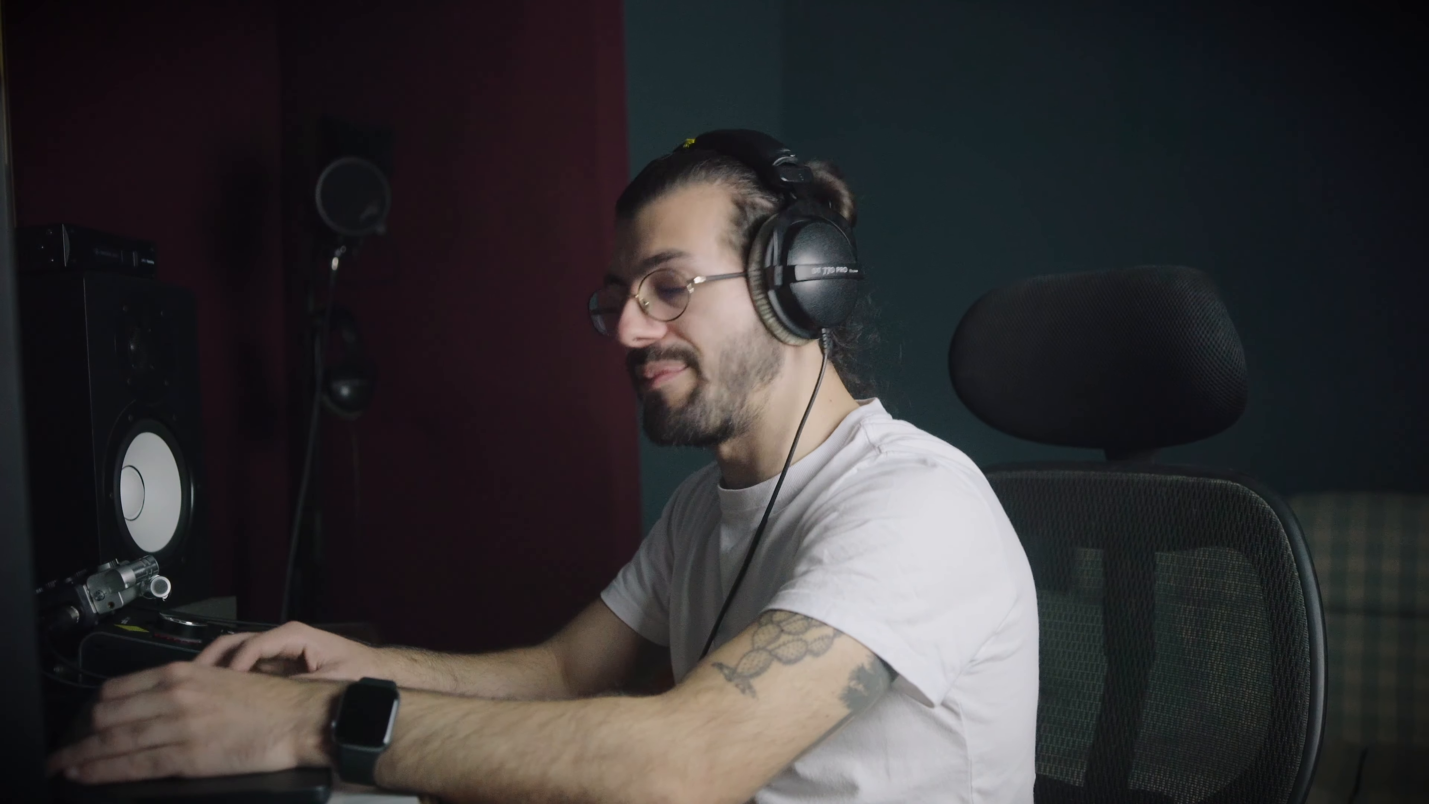
pyautogui.click(810, 654)
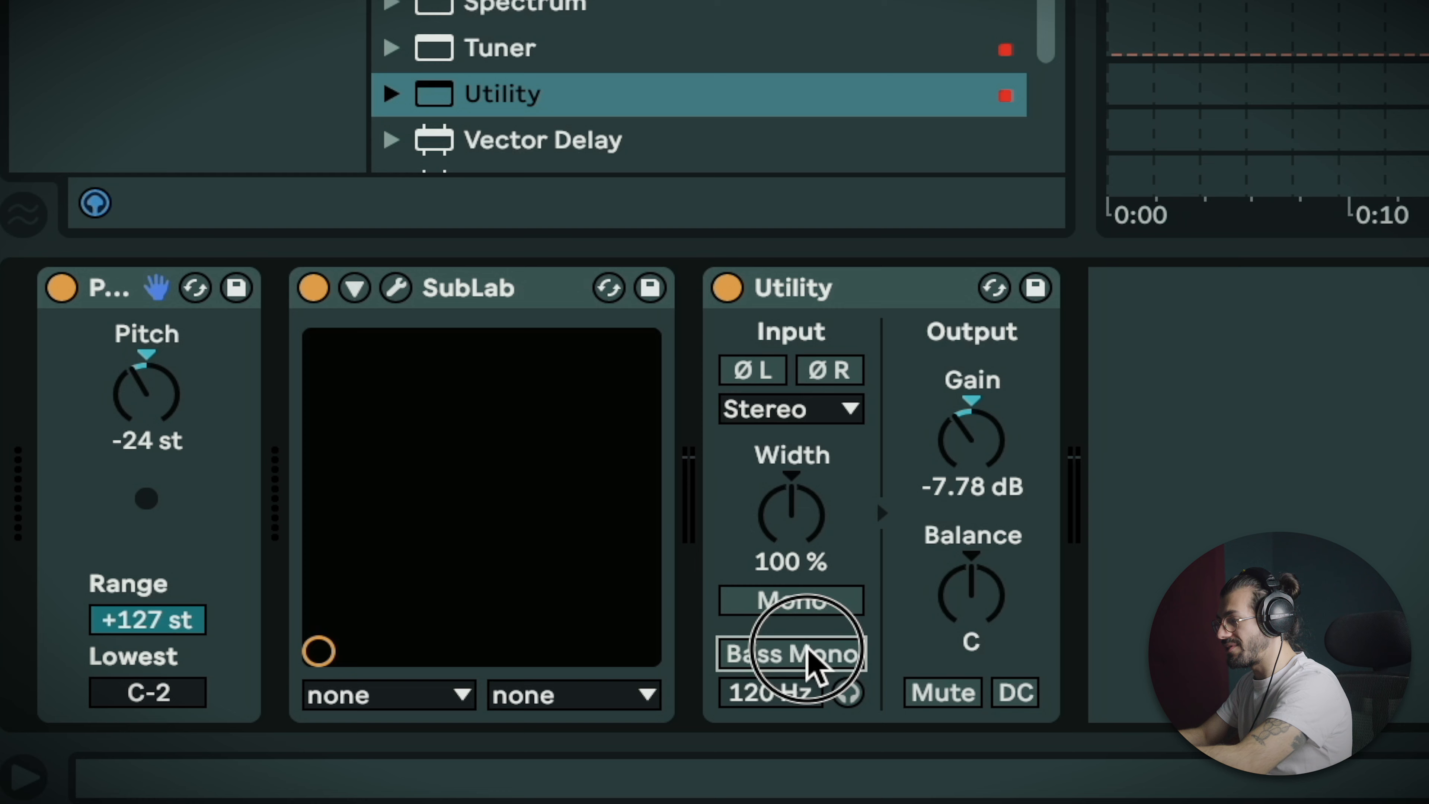
pyautogui.moveTo(798, 695); pyautogui.dragTo(797, 715)
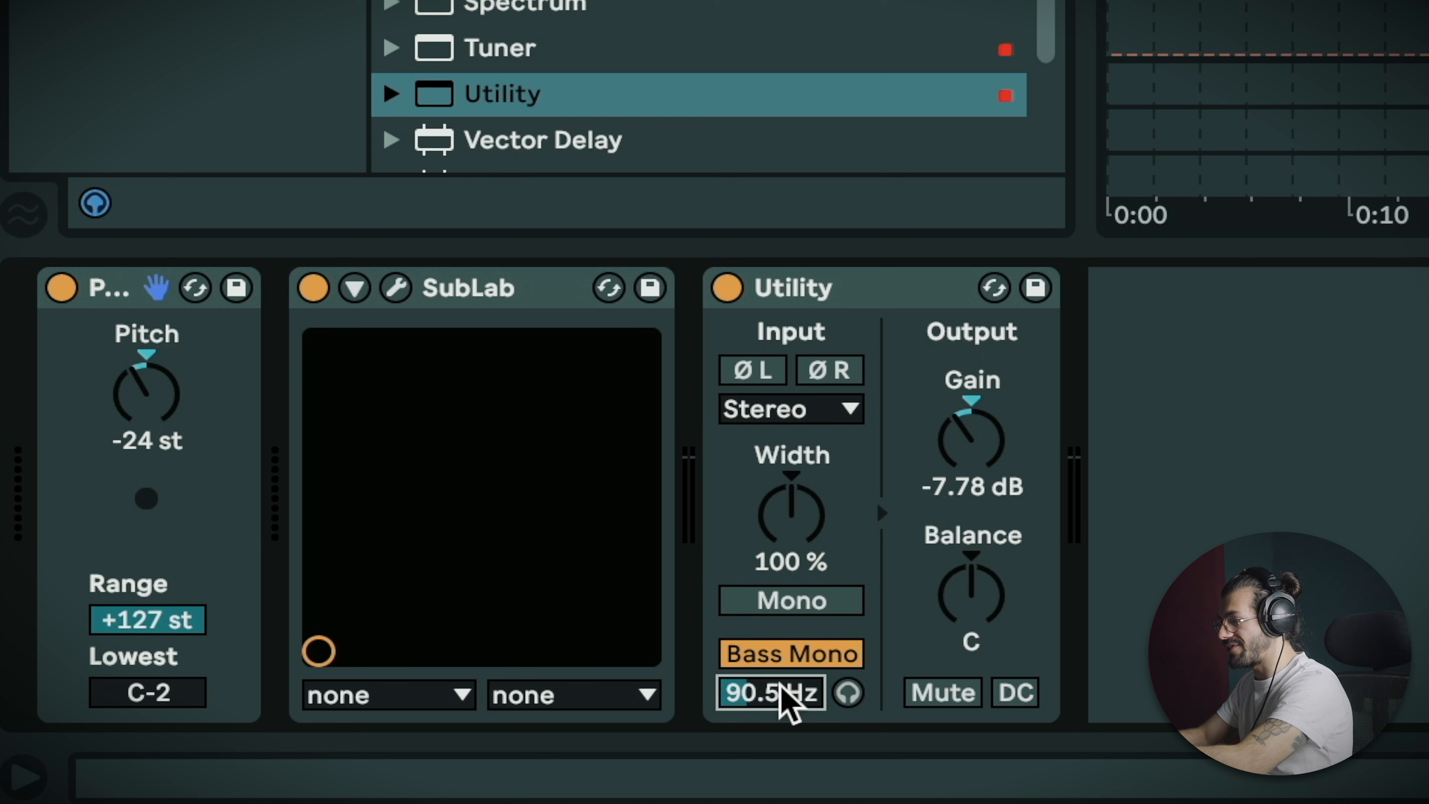
pyautogui.click(779, 663)
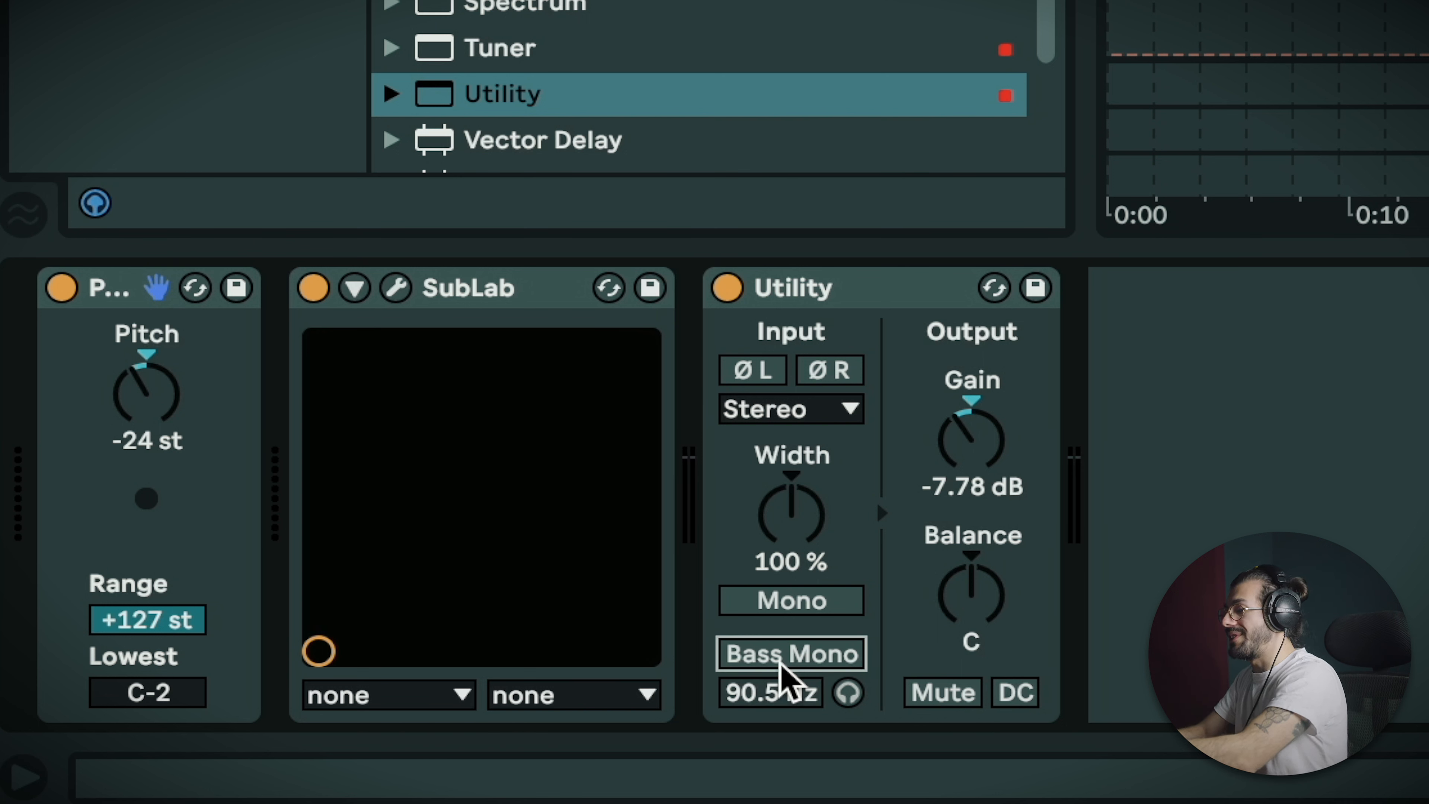
# Move the Utility from the SubLab track to the end of the Master track's device chain and reset its gain to 0.00 dB
pyautogui.click(897, 285)
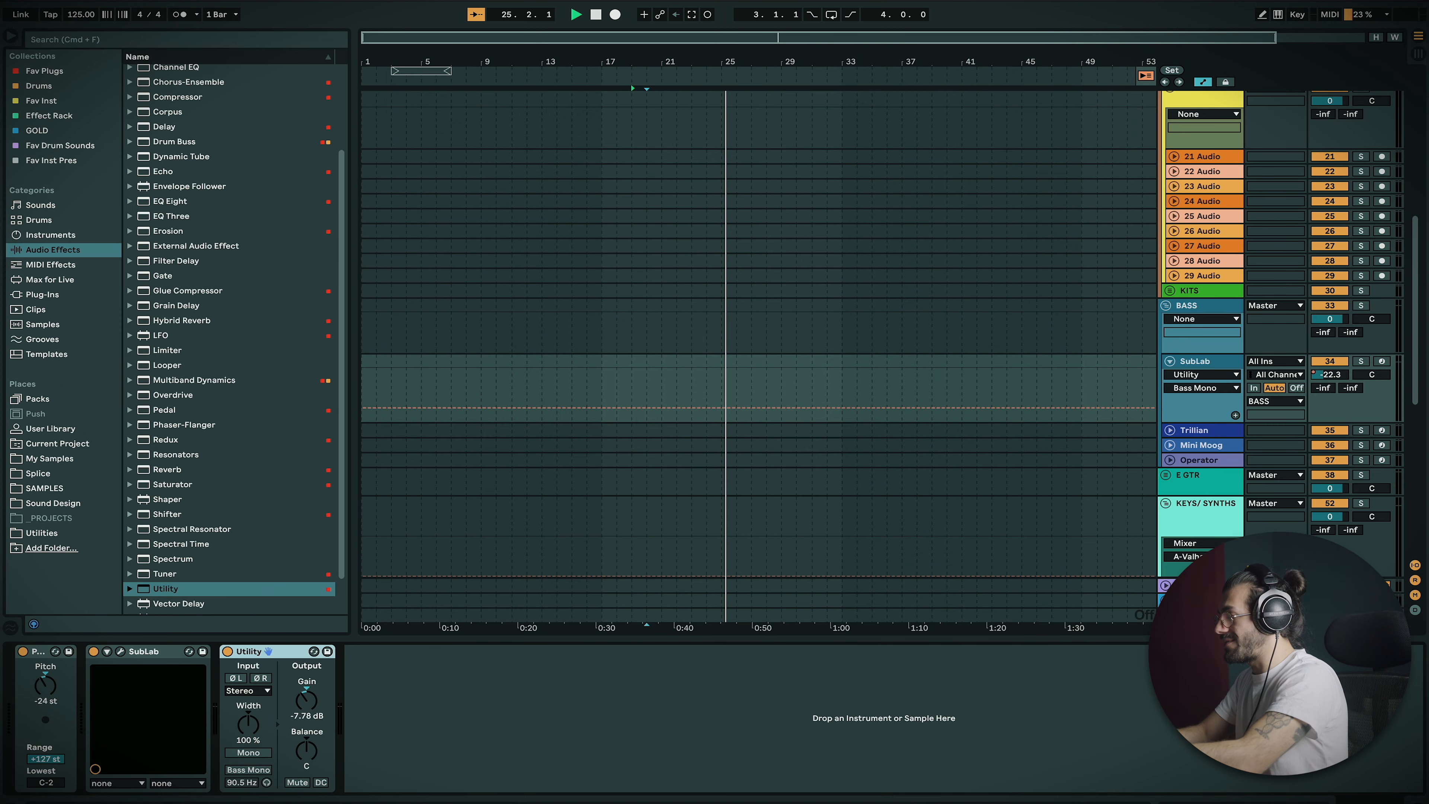
pyautogui.moveTo(249, 651); pyautogui.dragTo(1201, 615)
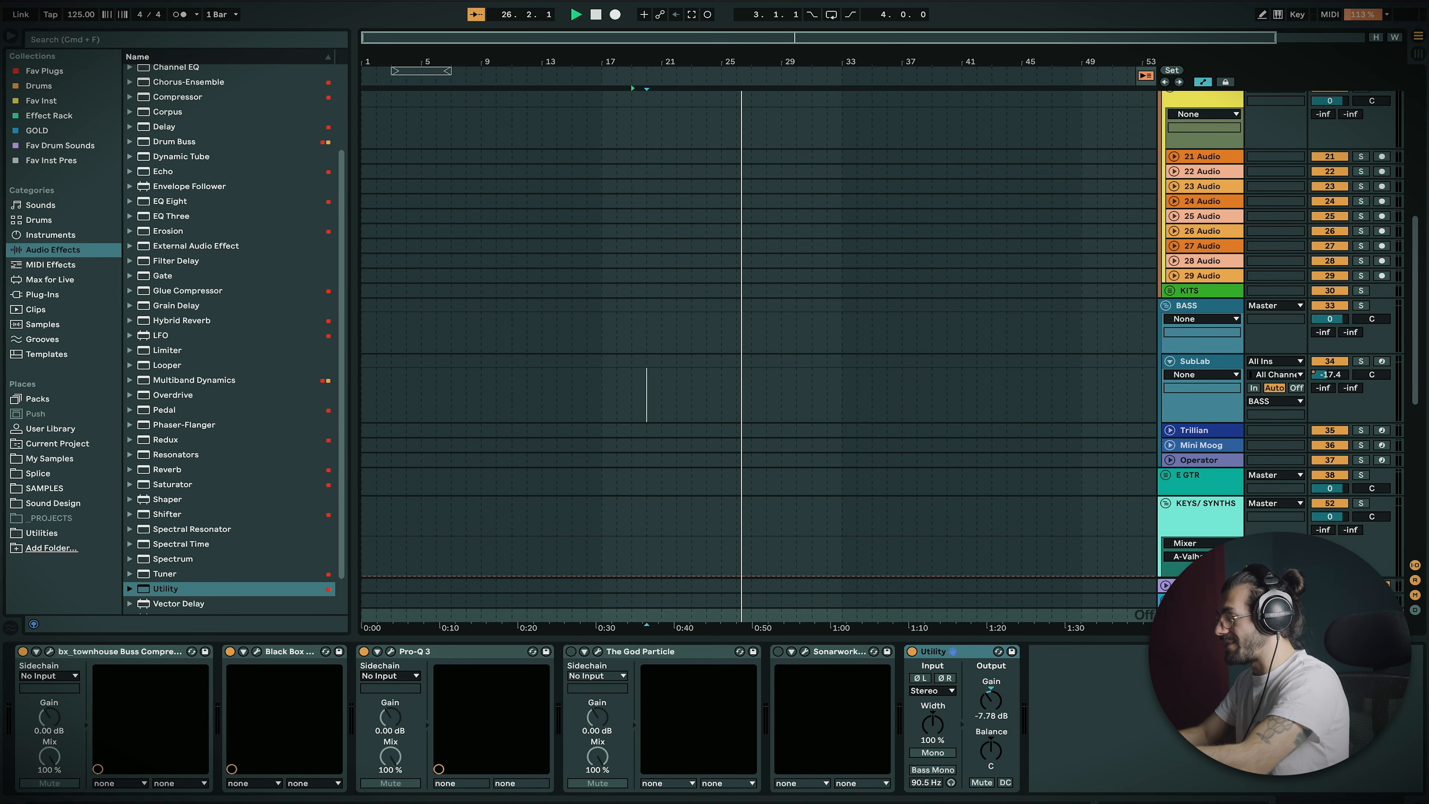
pyautogui.doubleClick(990, 701)
# On the Master track's Utility, switch on Mono and both phase inversions, and view the input channel mode options
pyautogui.click(936, 755)
pyautogui.click(934, 754)
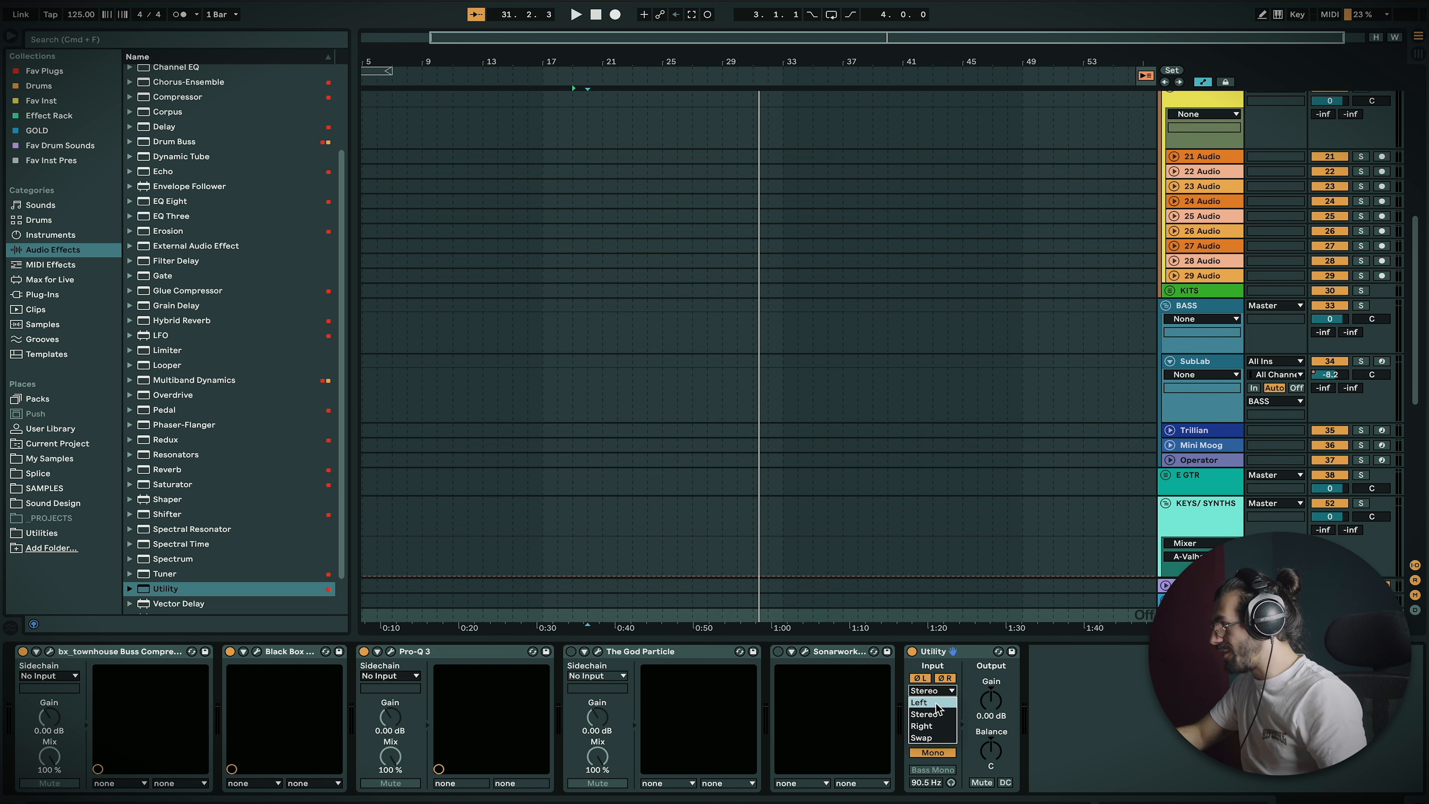
pyautogui.click(940, 693)
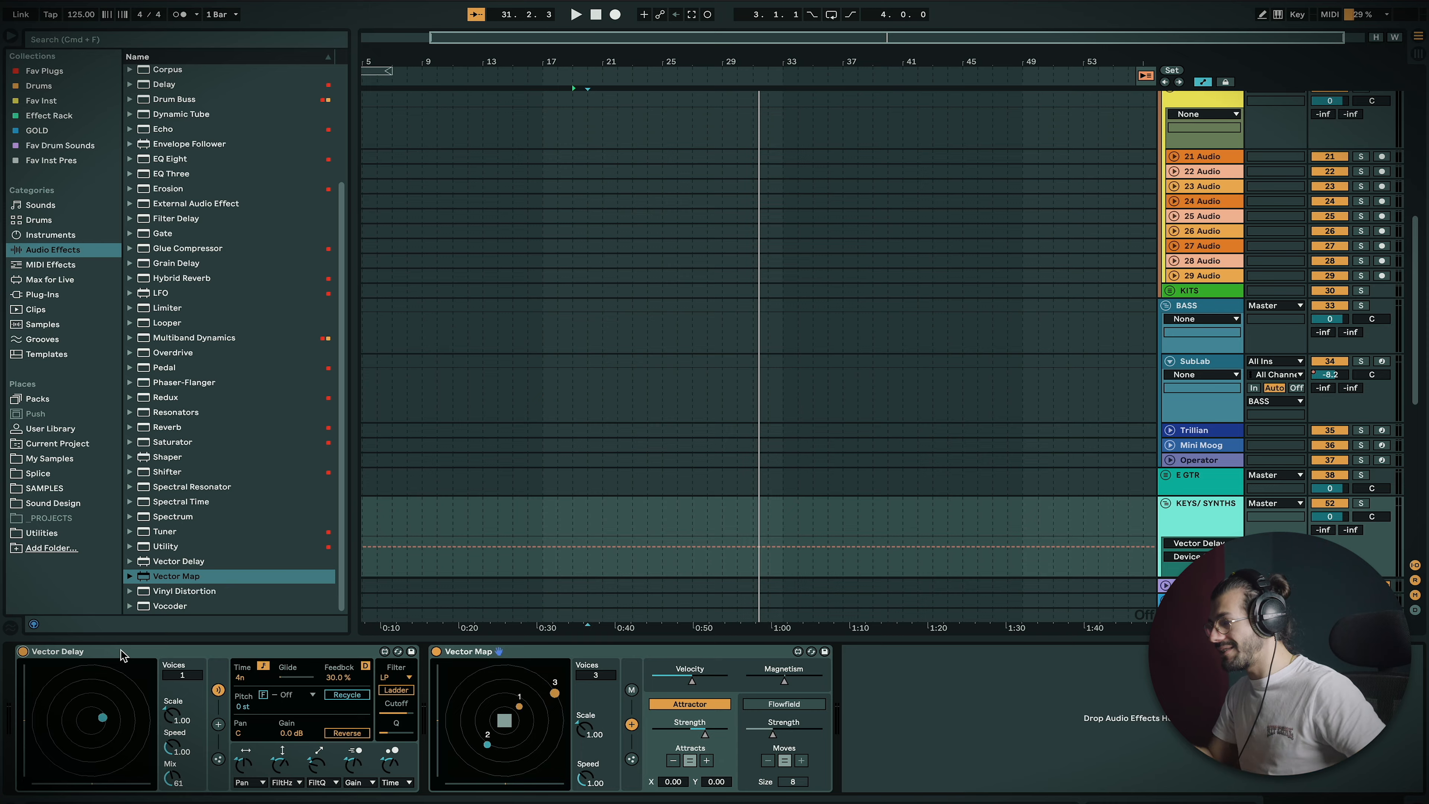
# Switch off Vector Map, move Vector Delay's node, and set its Scale to 1.81, Speed to 2.61, Mix to 83 and Voices to 2
pyautogui.click(436, 651)
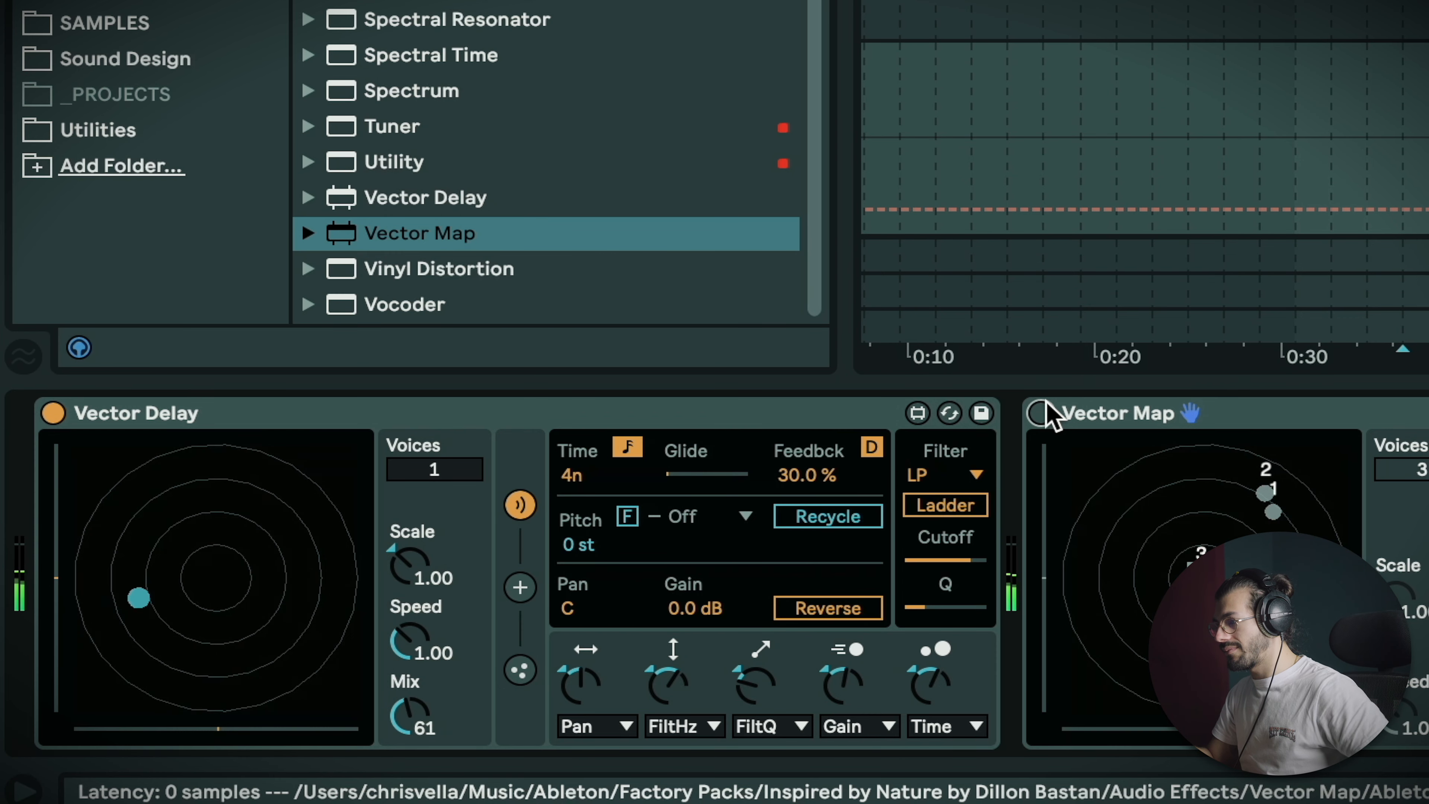
pyautogui.moveTo(315, 554); pyautogui.dragTo(198, 587)
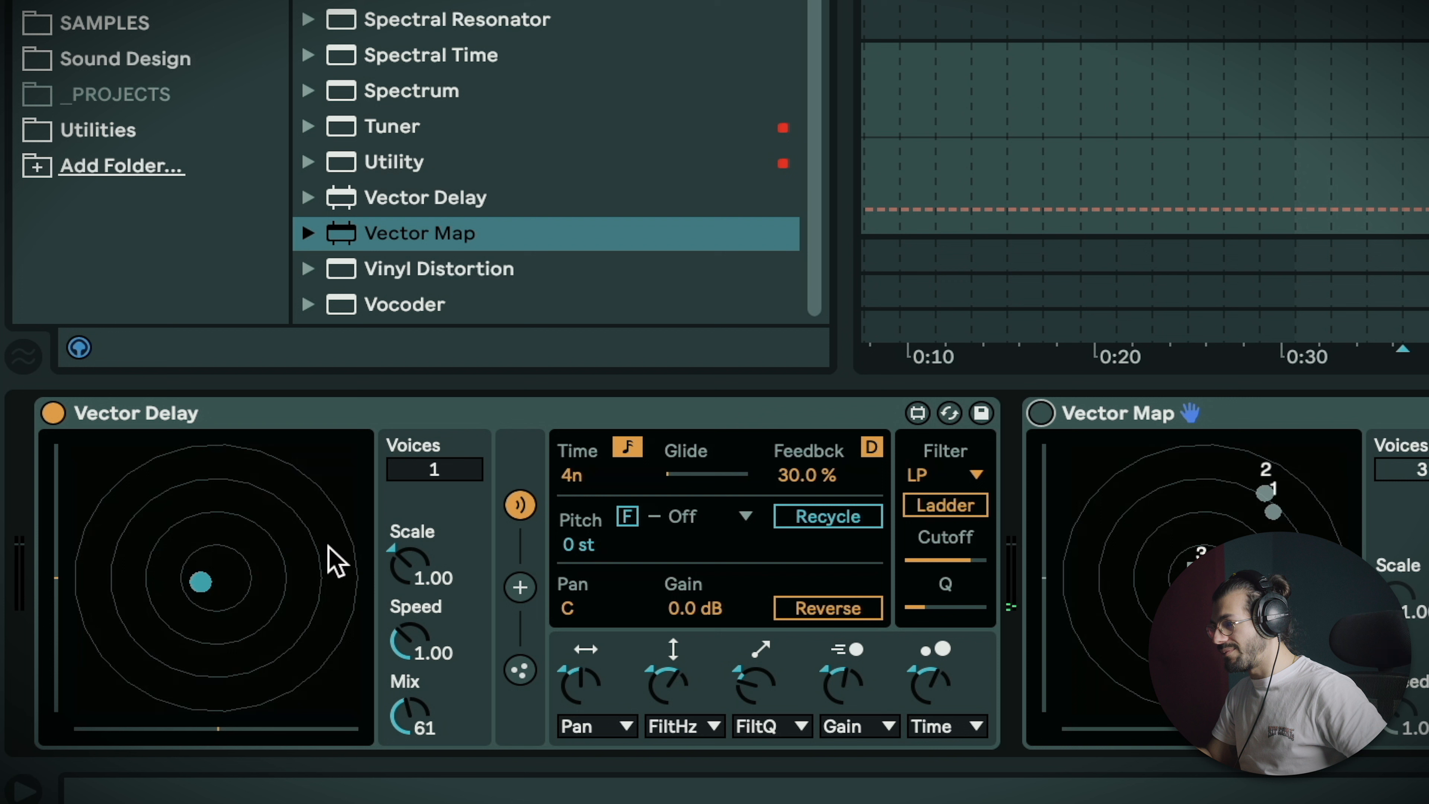
pyautogui.moveTo(398, 563)
pyautogui.mouseDown()
pyautogui.moveTo(399, 549)
pyautogui.moveTo(404, 577)
pyautogui.mouseUp()
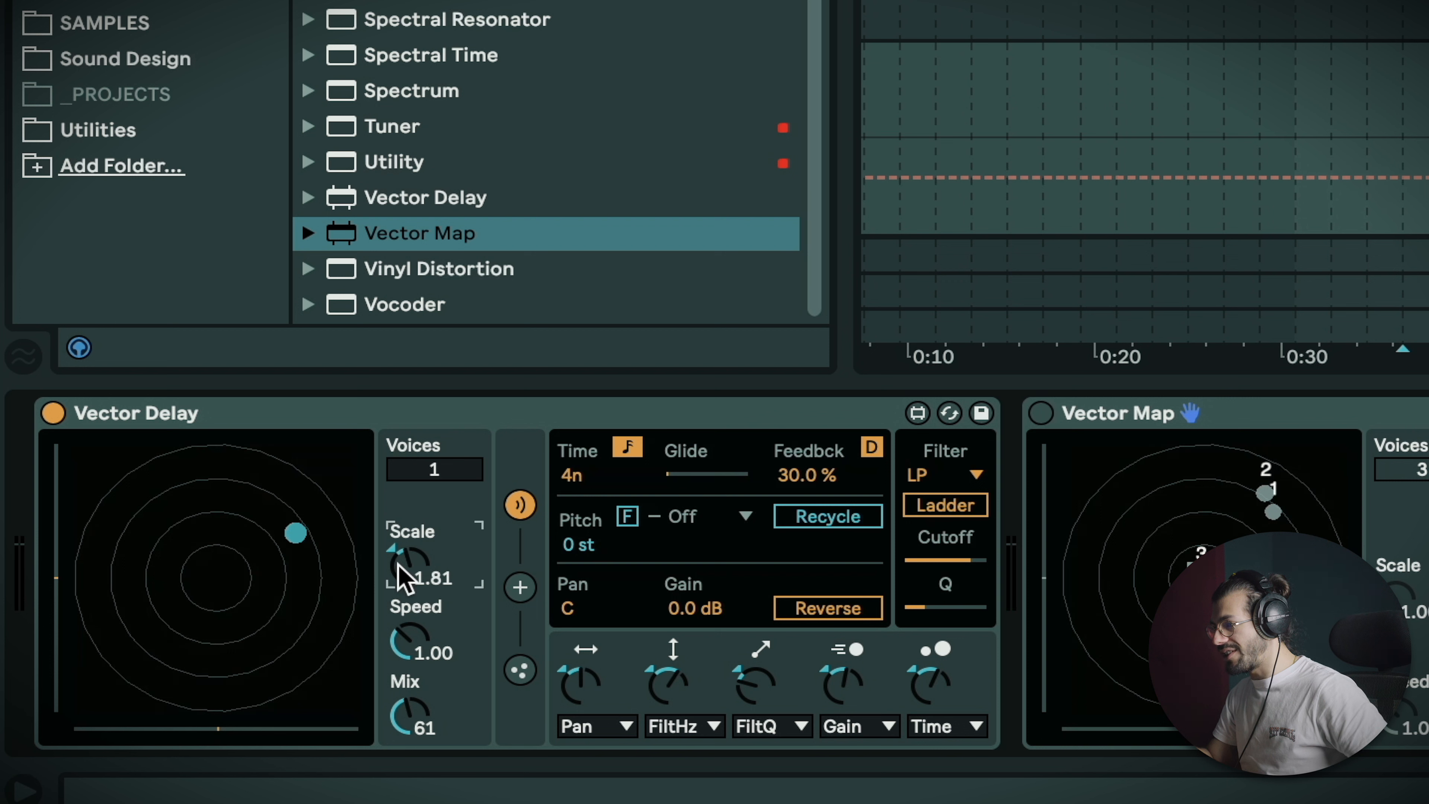
pyautogui.moveTo(406, 634)
pyautogui.mouseDown()
pyautogui.moveTo(407, 661)
pyautogui.moveTo(415, 608)
pyautogui.mouseUp()
pyautogui.moveTo(409, 708); pyautogui.dragTo(414, 720)
pyautogui.moveTo(419, 479); pyautogui.dragTo(412, 453)
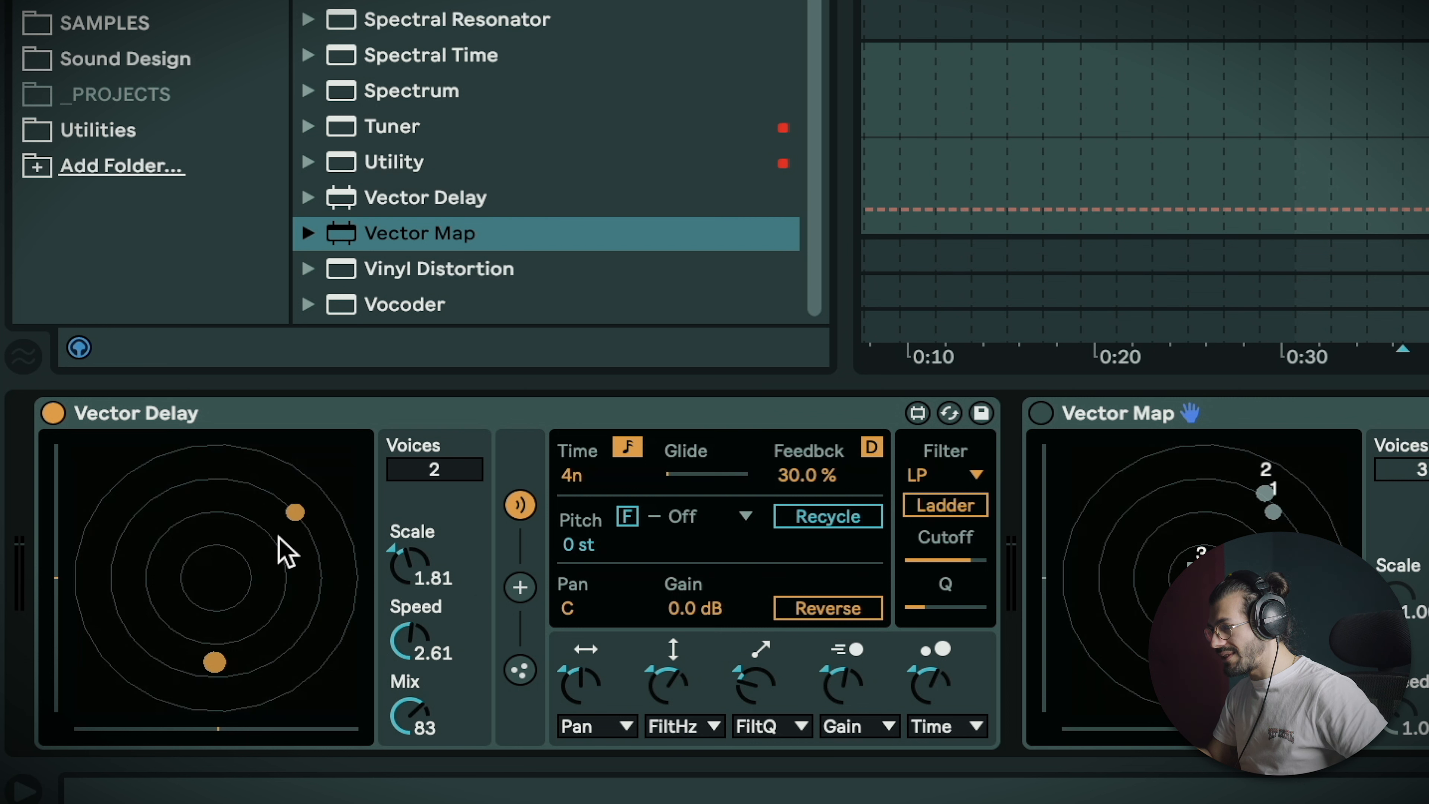